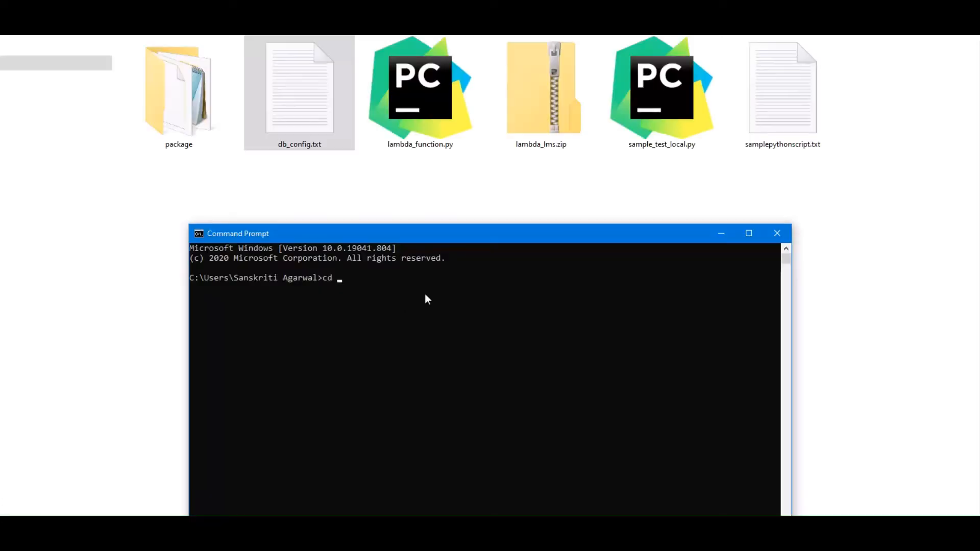
Change the working directory in the terminal to D:\gus\MARCH2021\lambda_function.py\lambda_lms on the D: drive.
{"action": "type", "text": "D:\\gus\\MARCH2021\\lambda_function.py\\lambda_lms"}
{"action": "key", "text": "Return"}
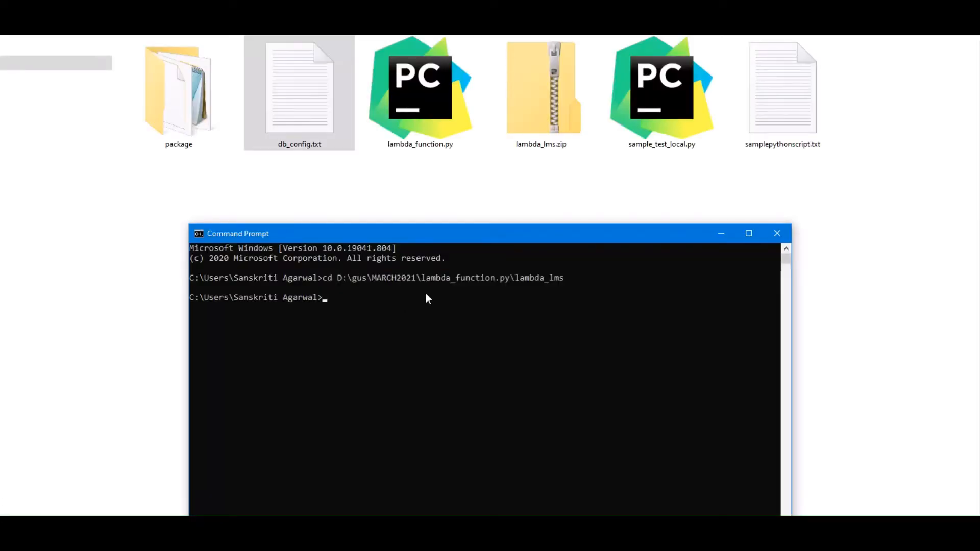
{"action": "type", "text": "d:"}
{"action": "key", "text": "Return"}
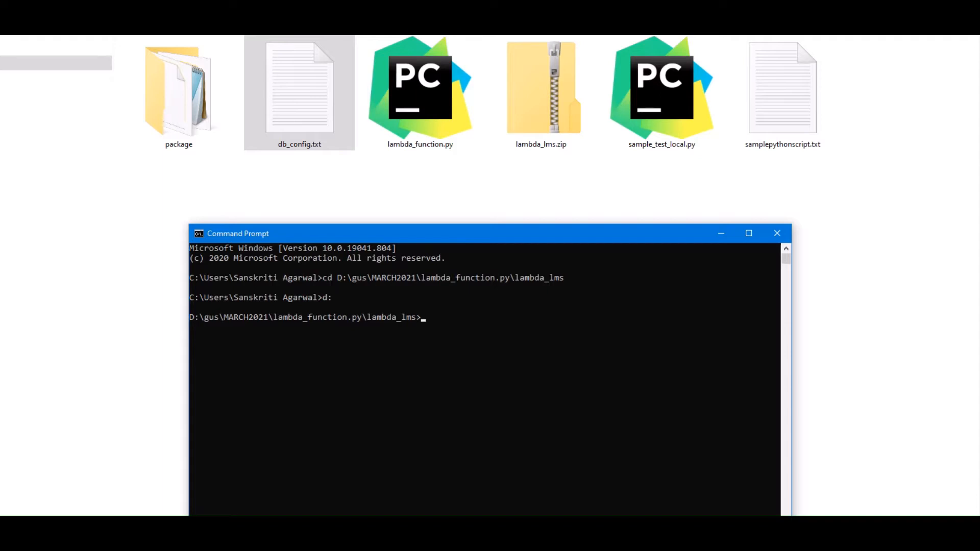
Switch to the AWS Lambda console and upload lambda_lms.zip from the lambda_lms folder as the GlobalSearch-LMS function's code.
{"action": "key", "text": "alt+Tab"}
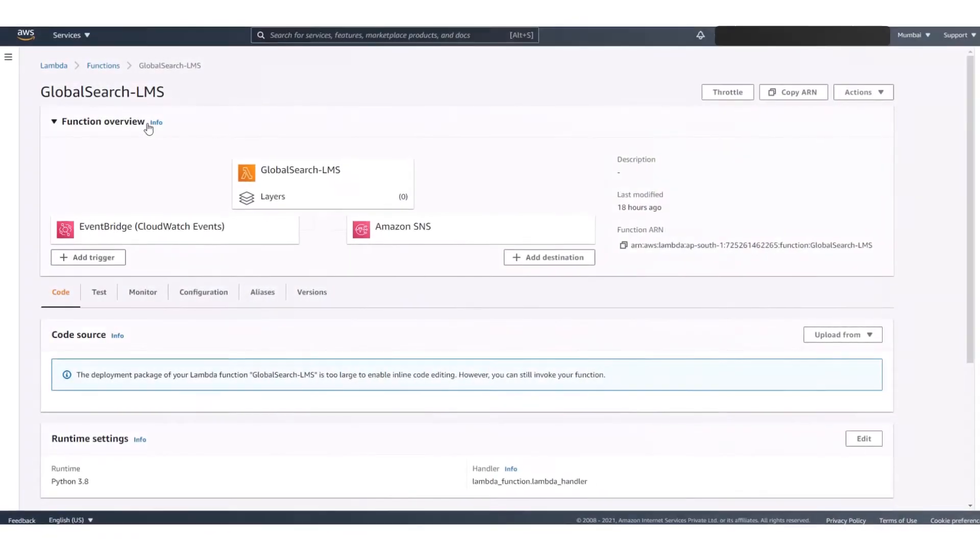
{"action": "left_click_drag", "start_coordinate": [43, 92], "coordinate": [182, 92]}
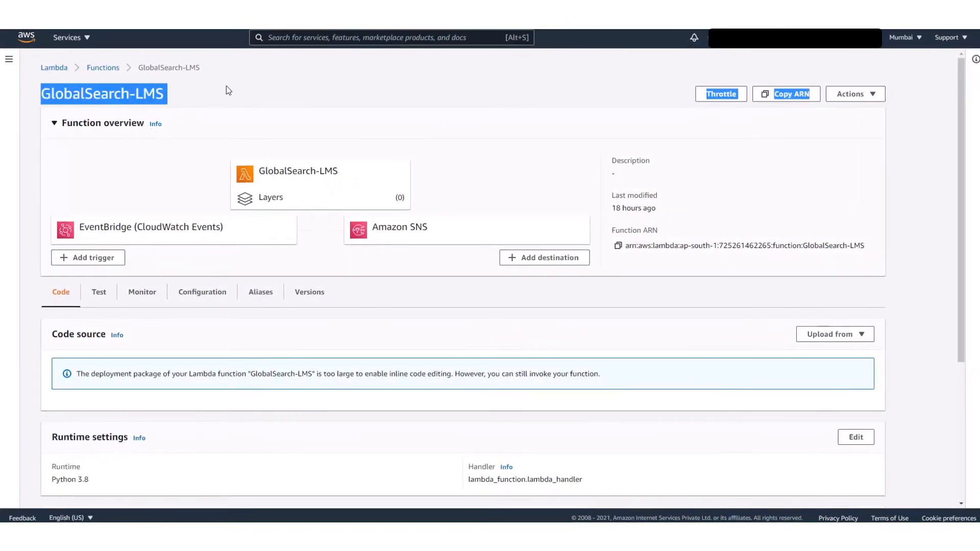
{"action": "left_click", "coordinate": [869, 315]}
{"action": "left_click", "coordinate": [834, 334]}
{"action": "left_click", "coordinate": [836, 352]}
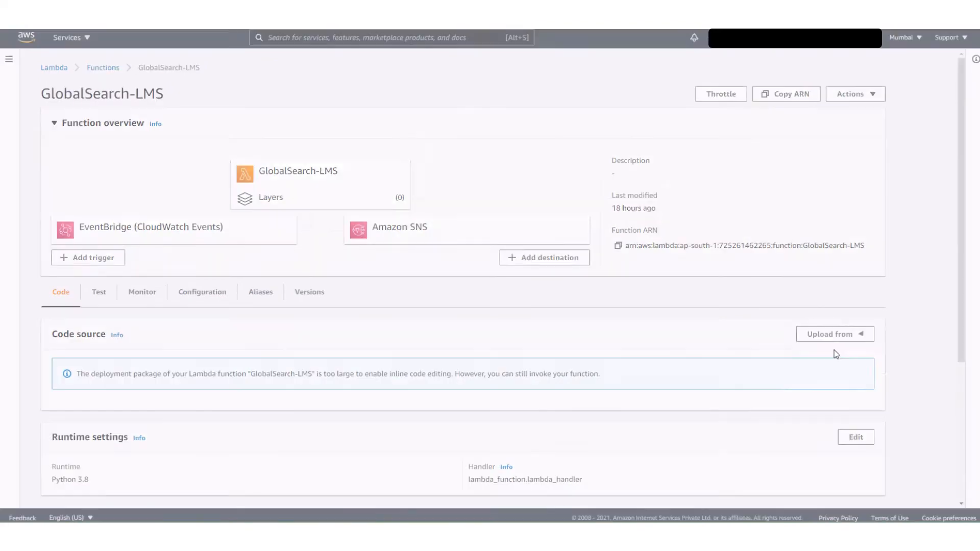
{"action": "left_click", "coordinate": [314, 162]}
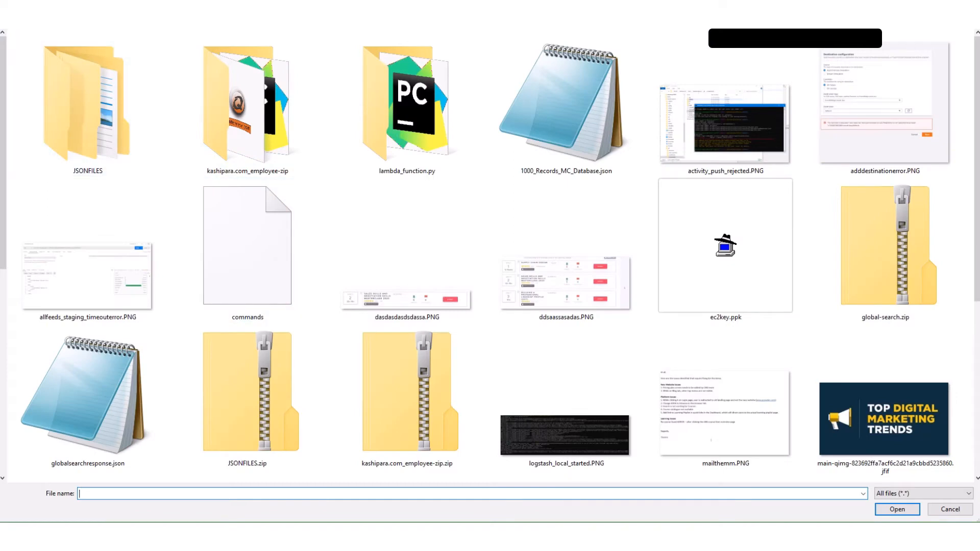
{"action": "double_click", "coordinate": [407, 102]}
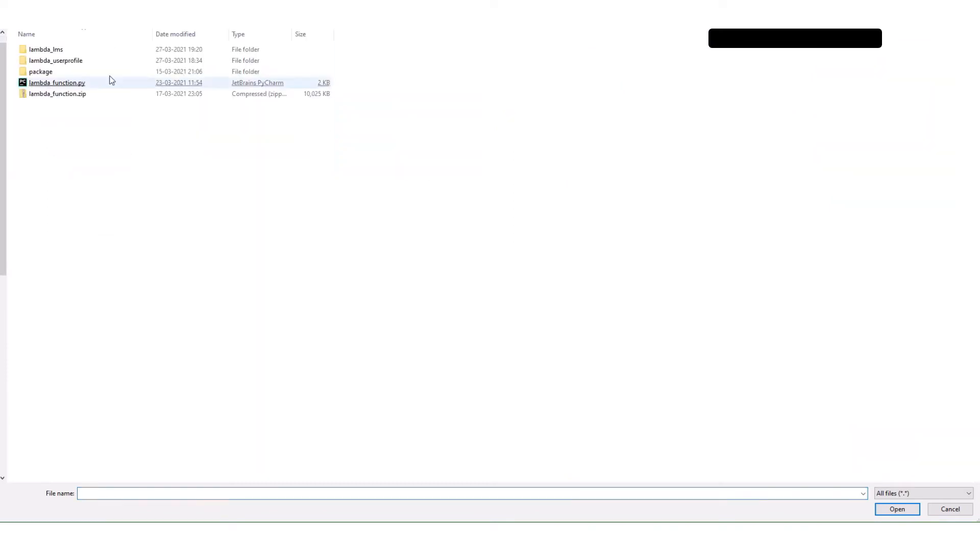
{"action": "left_click", "coordinate": [65, 85]}
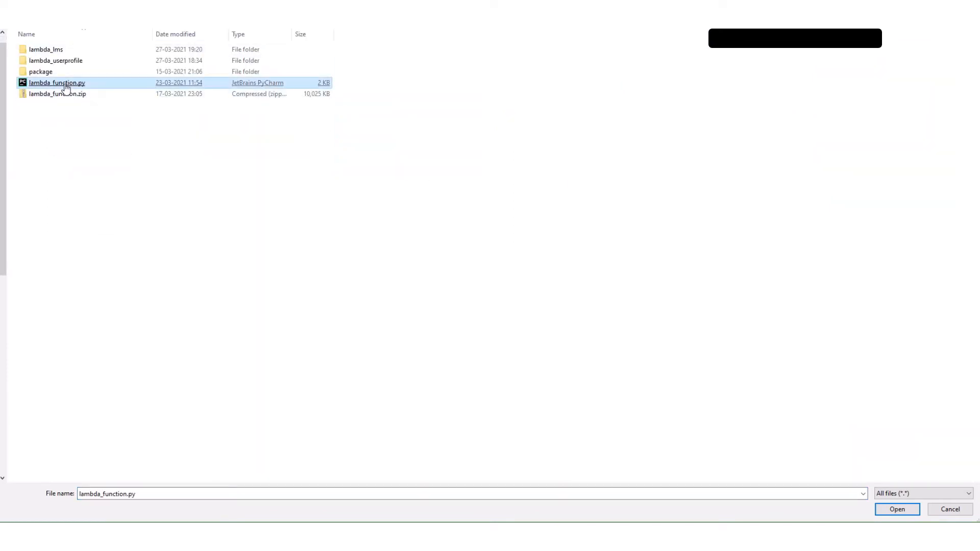
{"action": "double_click", "coordinate": [66, 51]}
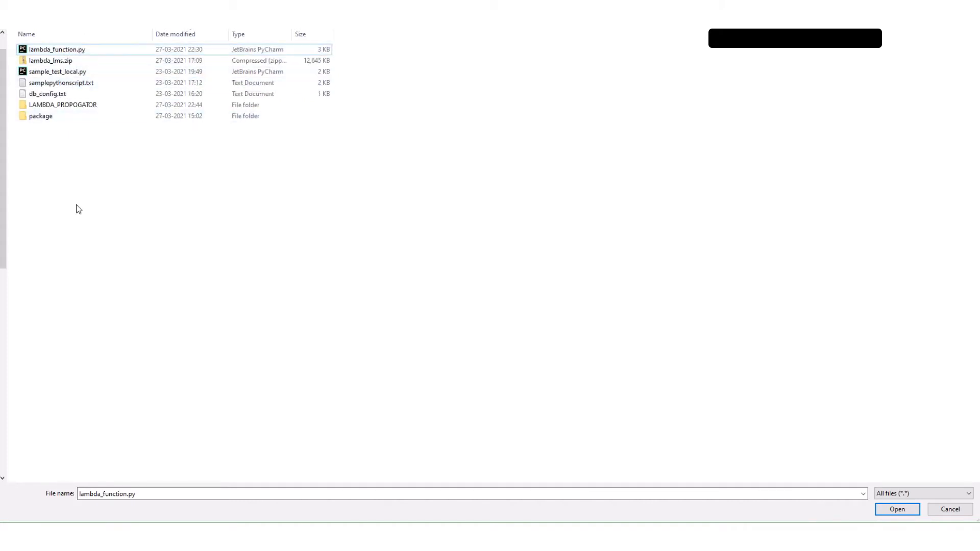
{"action": "left_click", "coordinate": [57, 65]}
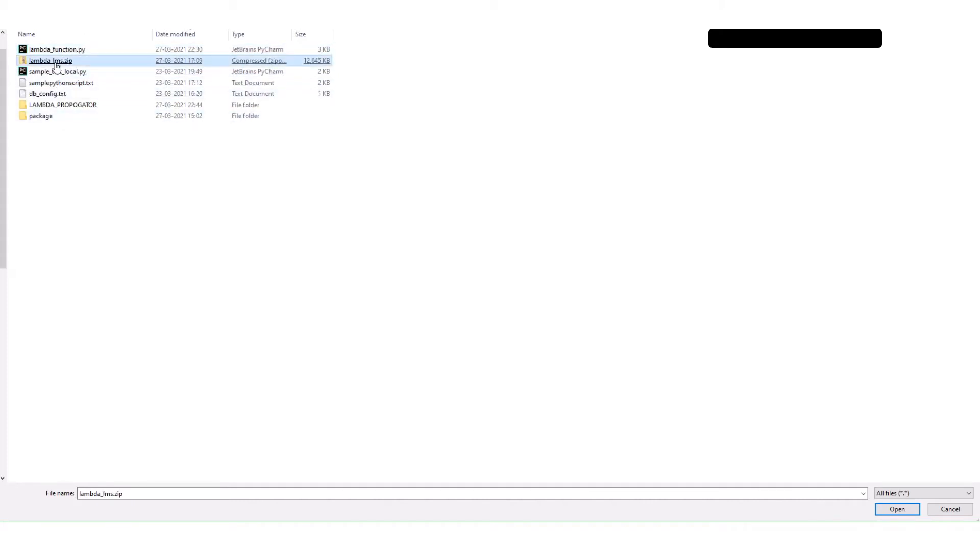
{"action": "key", "text": "Return"}
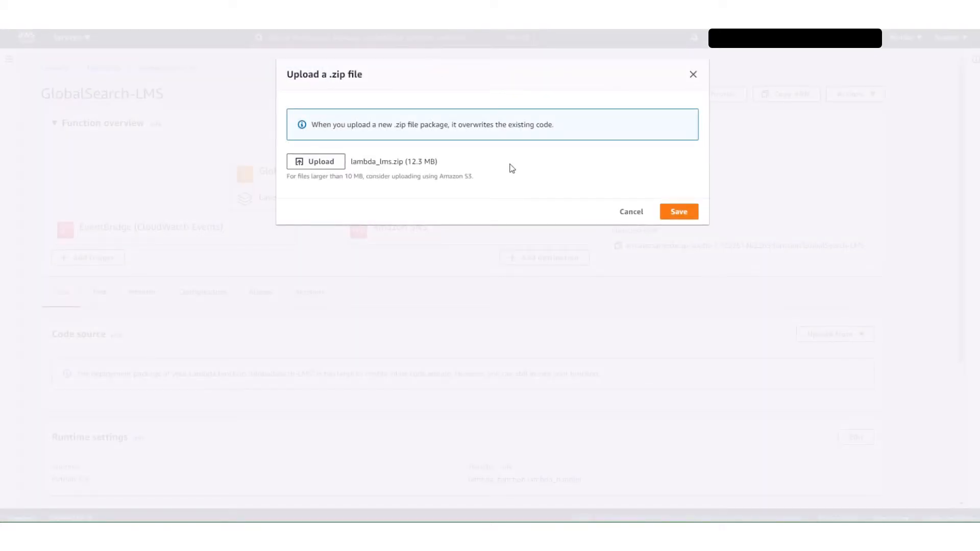
{"action": "left_click", "coordinate": [687, 212]}
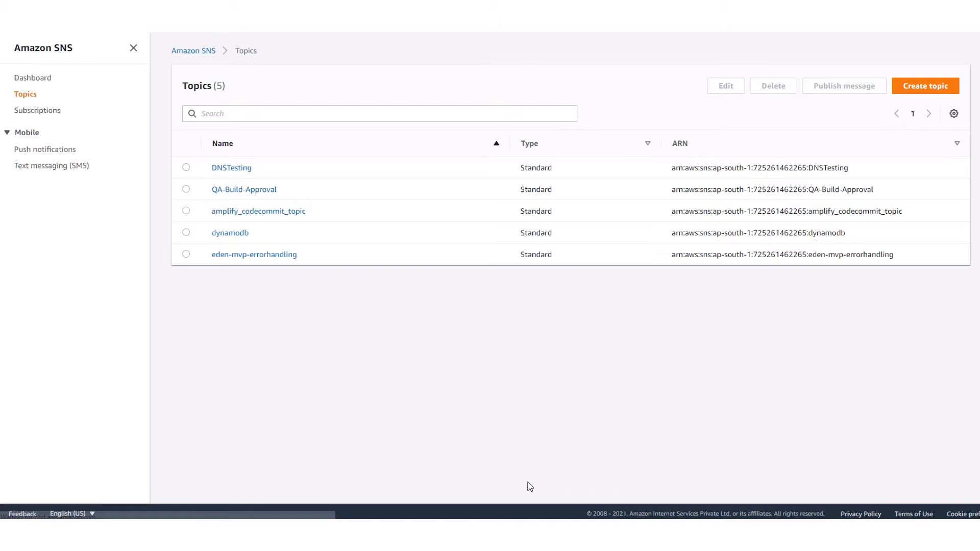
Create a Standard SNS topic named social-gs-stream with the display name social-topic.
{"action": "left_click", "coordinate": [925, 85]}
{"action": "left_click", "coordinate": [350, 192]}
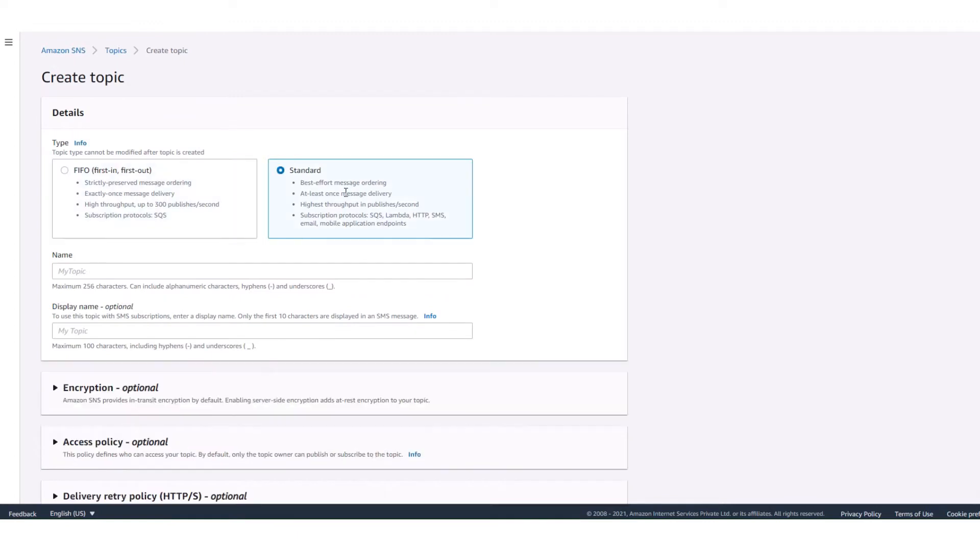
{"action": "left_click", "coordinate": [174, 271]}
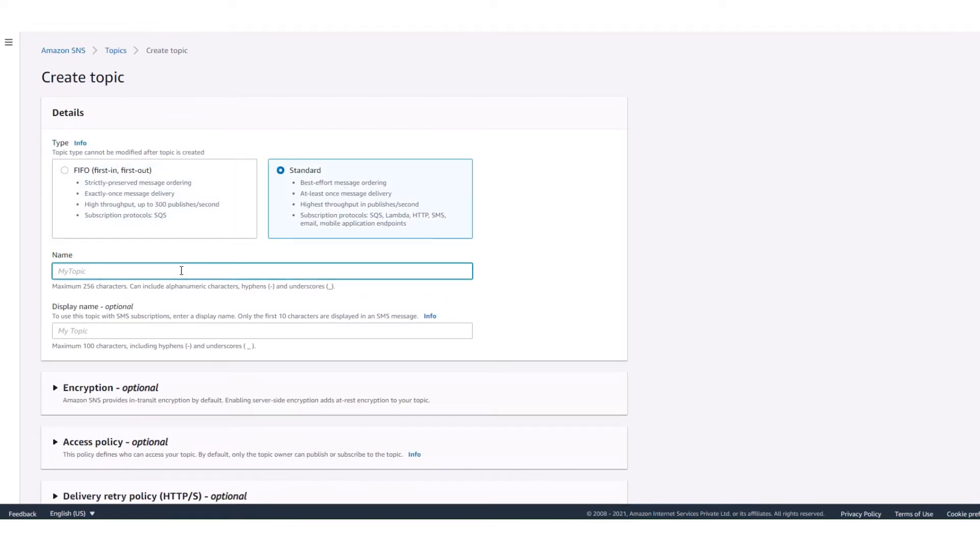
{"action": "type", "text": "social-gs-stream"}
{"action": "left_click", "coordinate": [227, 333]}
{"action": "type", "text": "soci"}
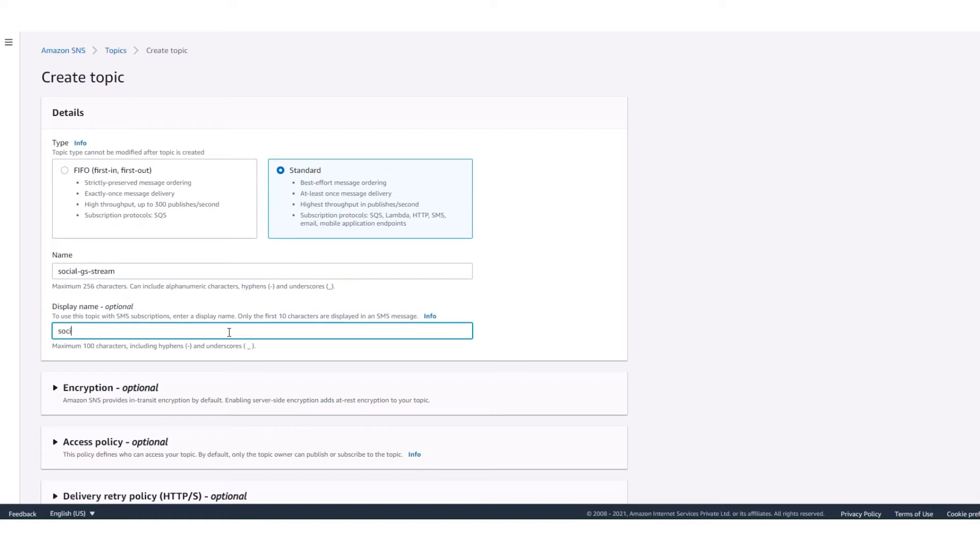
{"action": "type", "text": "al-topic"}
{"action": "scroll", "coordinate": [260, 357], "scroll_direction": "down", "scroll_amount": 4}
{"action": "left_click", "coordinate": [598, 485]}
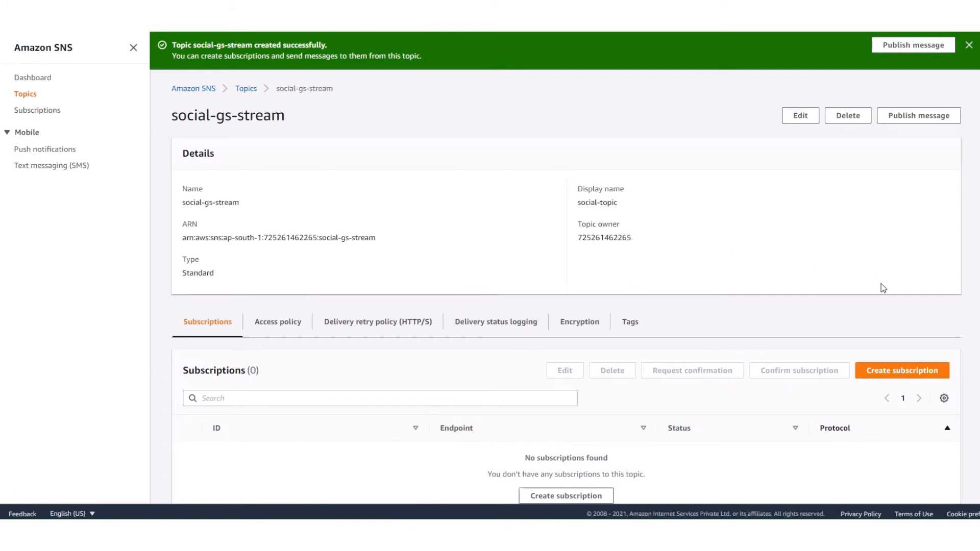
Start a subscription for the social-gs-stream topic with protocol AWS Lambda and the globalsearch-propogator function as endpoint.
{"action": "left_click", "coordinate": [906, 376]}
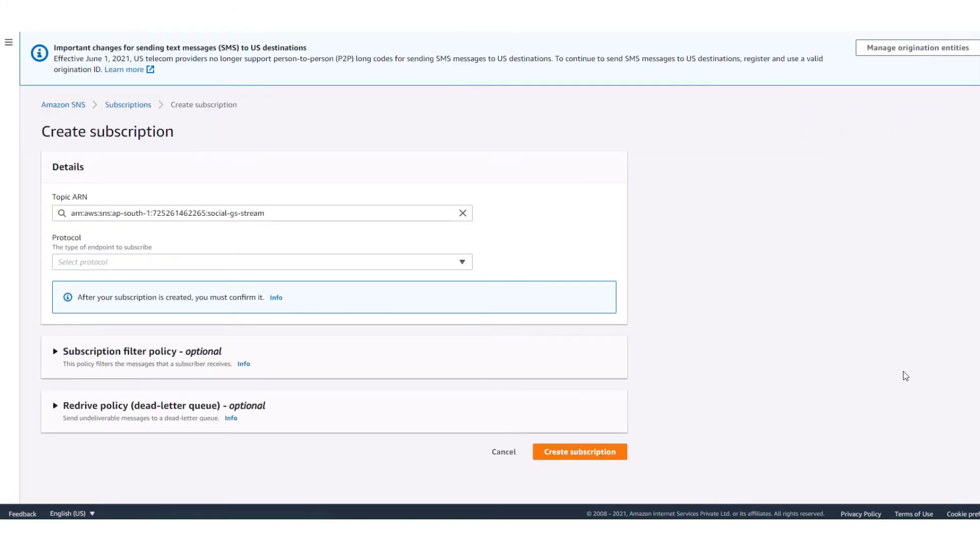
{"action": "left_click", "coordinate": [294, 267]}
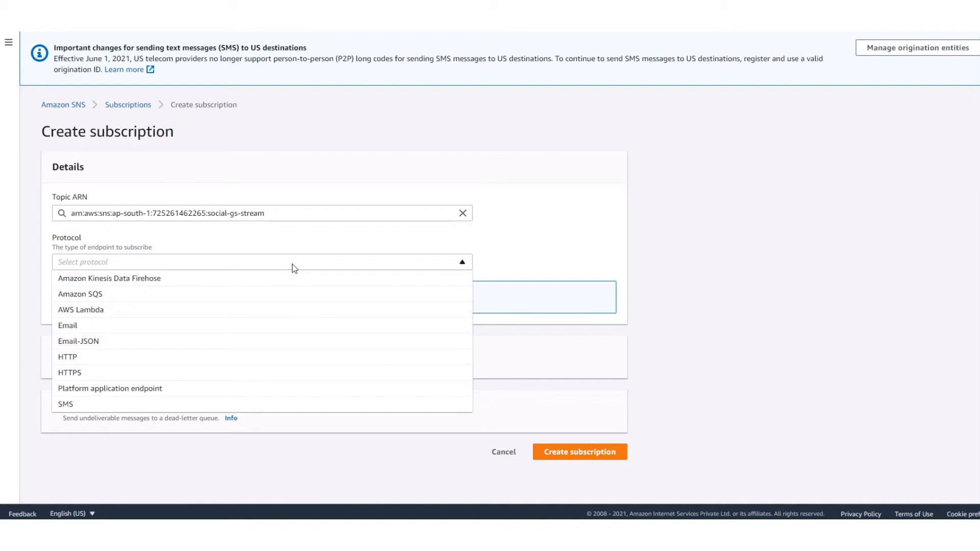
{"action": "left_click", "coordinate": [263, 313]}
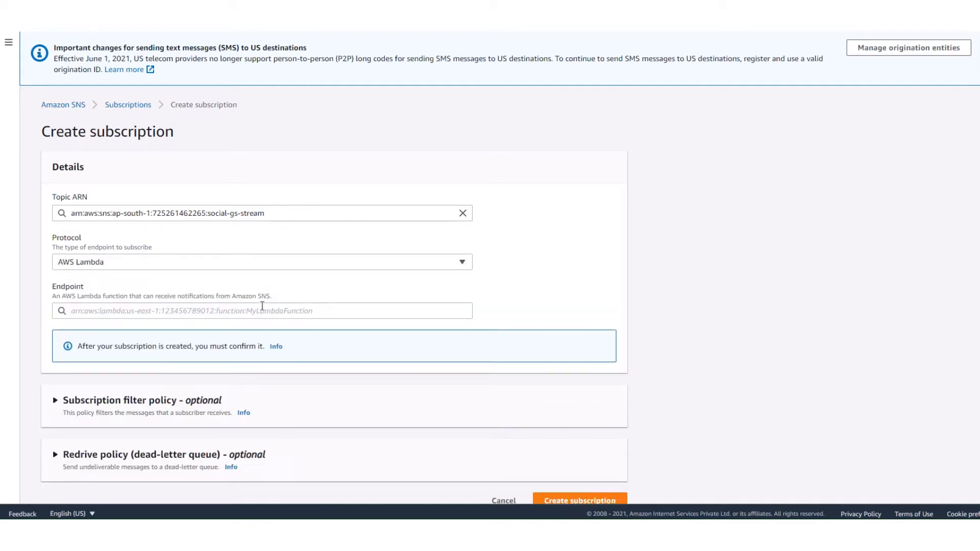
{"action": "left_click", "coordinate": [269, 310]}
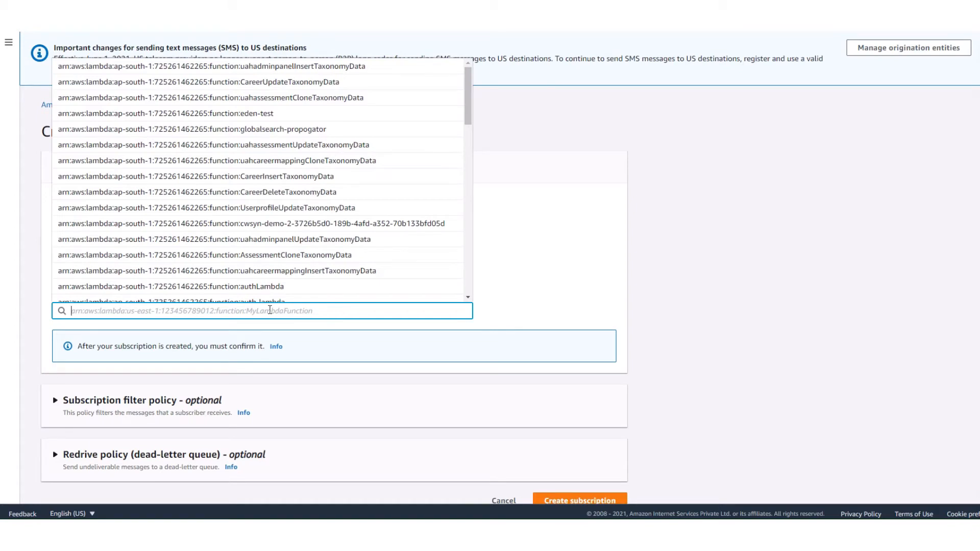
{"action": "left_click", "coordinate": [328, 131]}
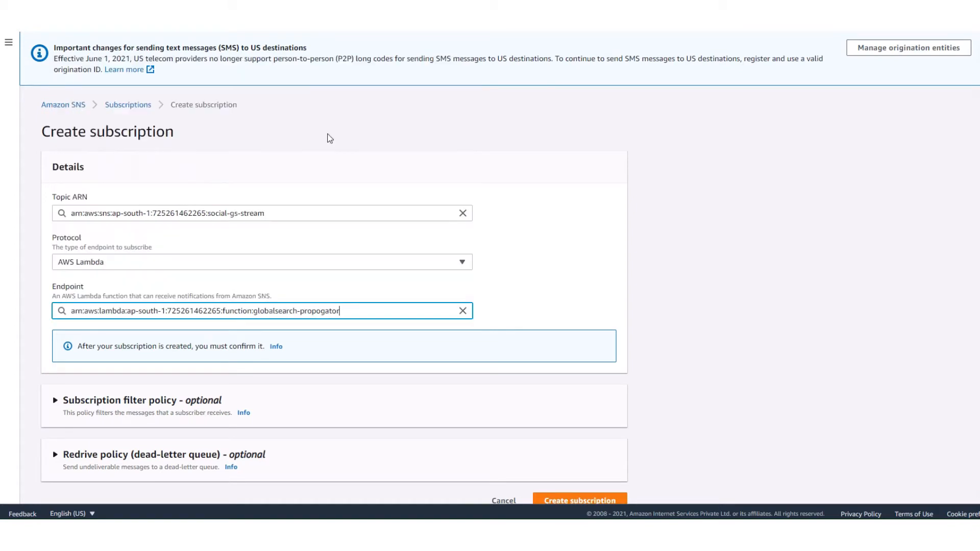
{"action": "left_click", "coordinate": [565, 290]}
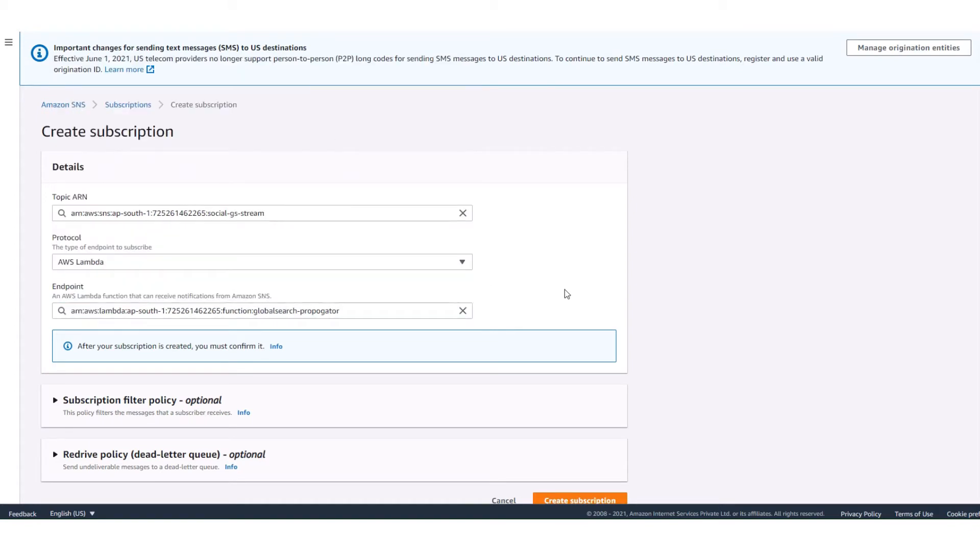
Check the dead-letter queue options, leave the redrive policy disabled, and create the subscription.
{"action": "scroll", "coordinate": [565, 289], "scroll_direction": "down", "scroll_amount": 1}
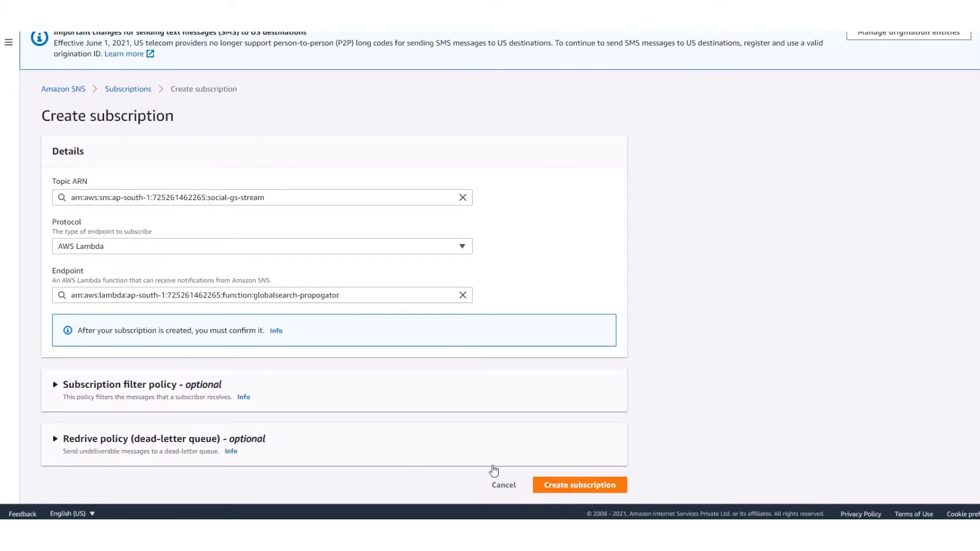
{"action": "left_click", "coordinate": [559, 450]}
{"action": "scroll", "coordinate": [559, 450], "scroll_direction": "down", "scroll_amount": 2}
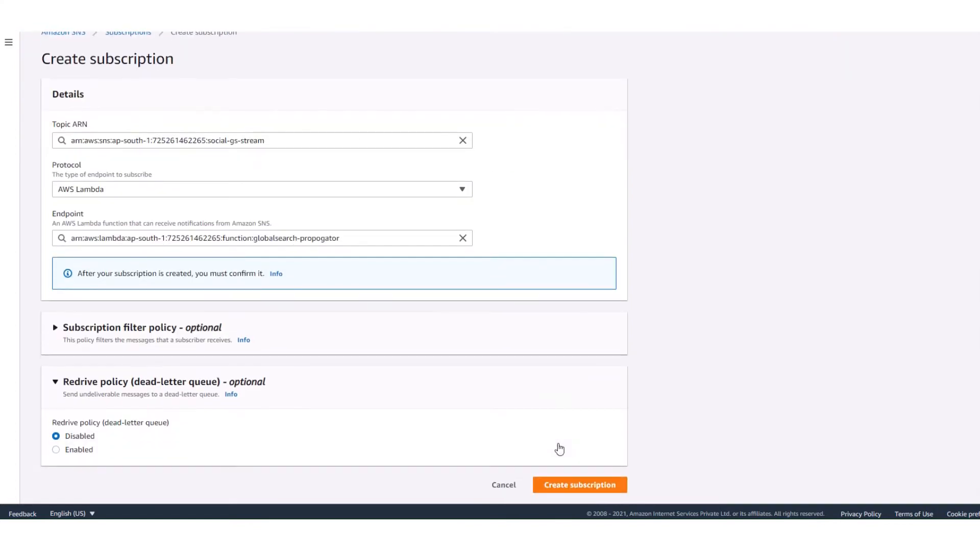
{"action": "left_click", "coordinate": [56, 451]}
{"action": "scroll", "coordinate": [286, 424], "scroll_direction": "down", "scroll_amount": 3}
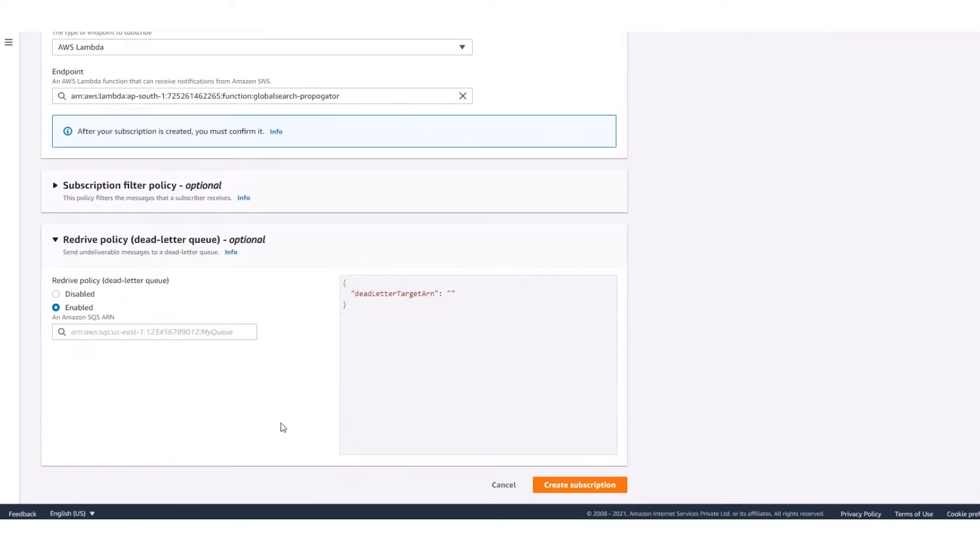
{"action": "left_click", "coordinate": [223, 329]}
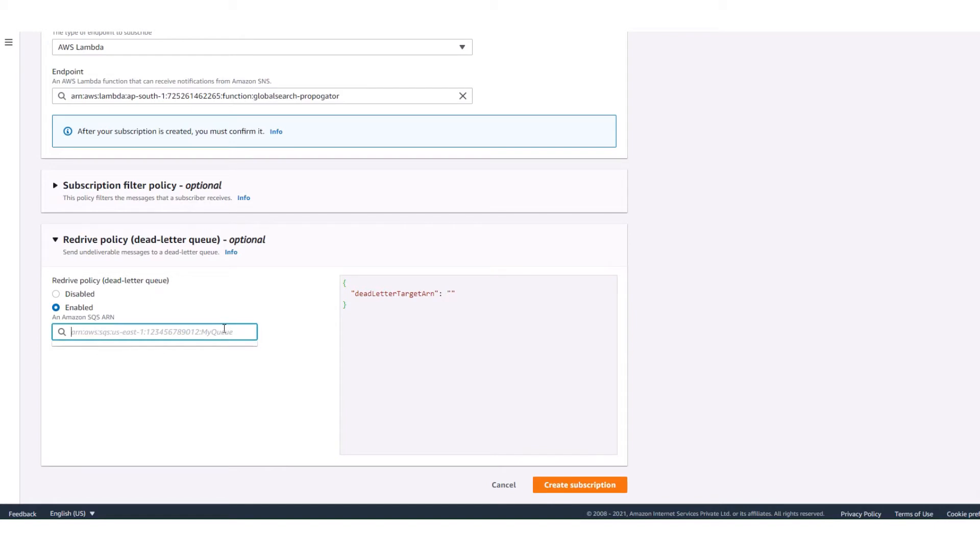
{"action": "left_click", "coordinate": [79, 295]}
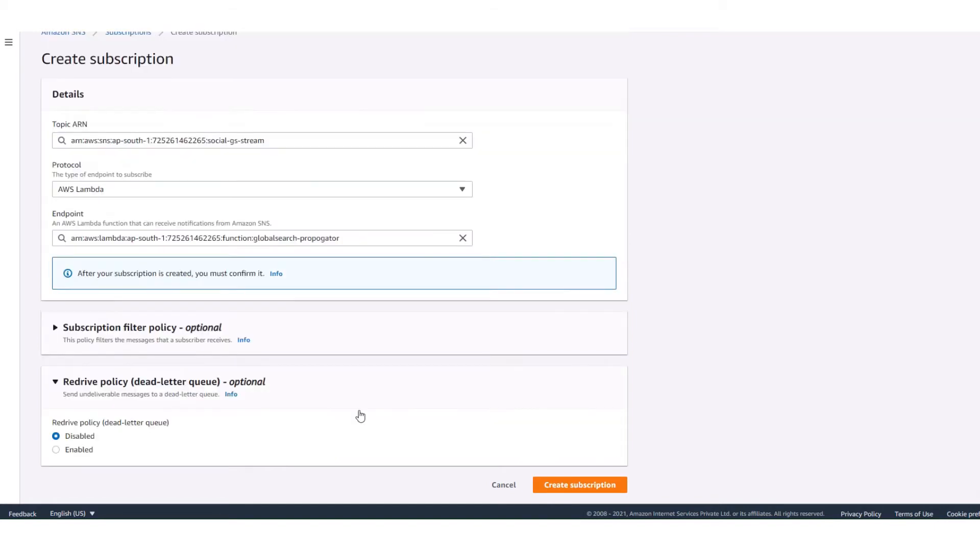
{"action": "left_click", "coordinate": [574, 487]}
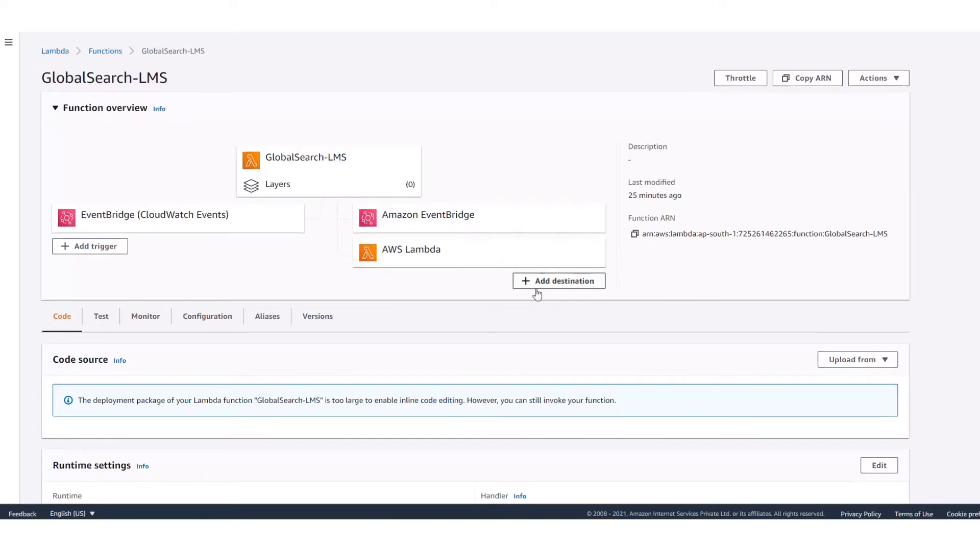
Try to add the SNS topic social-gs-stream as an on-success destination for asynchronous invocations of the GlobalSearch-LMS function.
{"action": "left_click", "coordinate": [559, 281]}
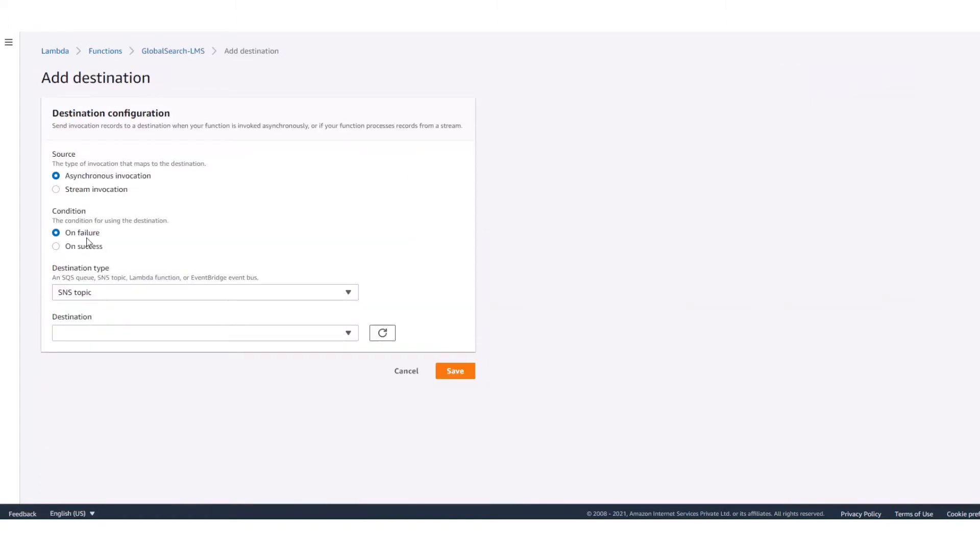
{"action": "left_click", "coordinate": [57, 246]}
{"action": "left_click", "coordinate": [125, 292]}
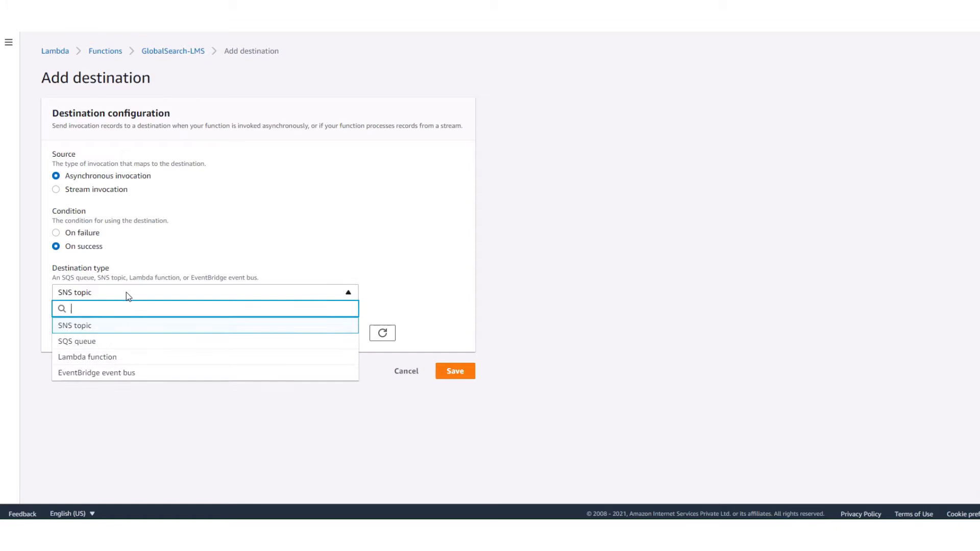
{"action": "left_click", "coordinate": [112, 331]}
{"action": "left_click", "coordinate": [111, 330]}
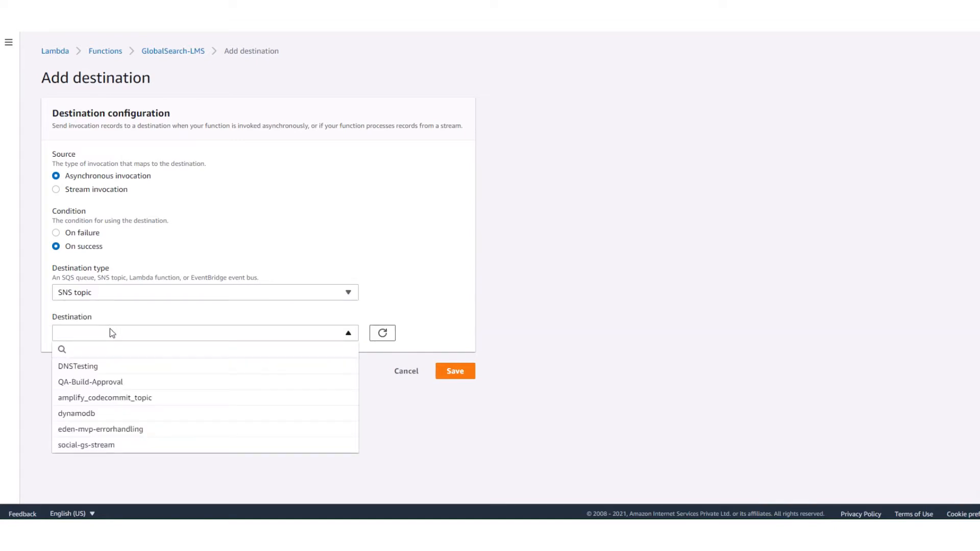
{"action": "left_click", "coordinate": [383, 333]}
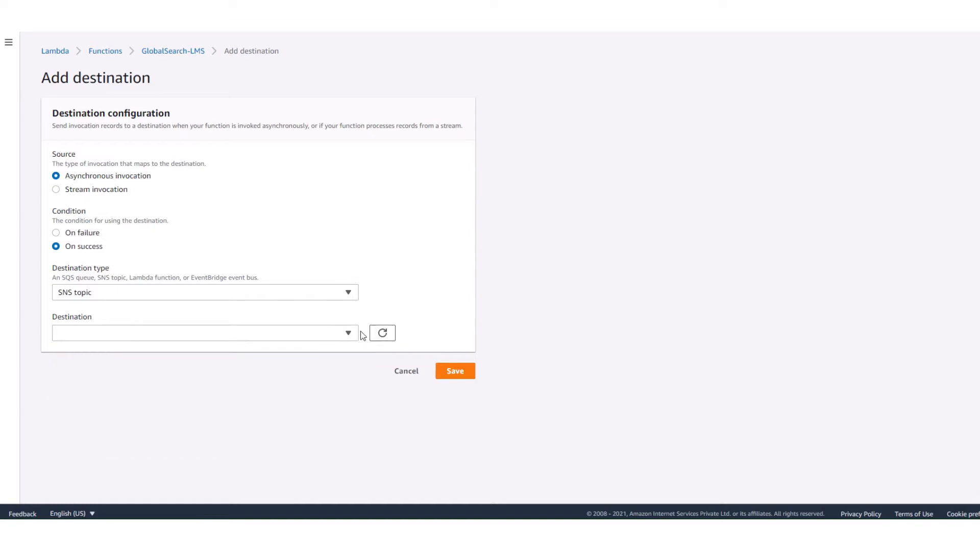
{"action": "left_click", "coordinate": [212, 336]}
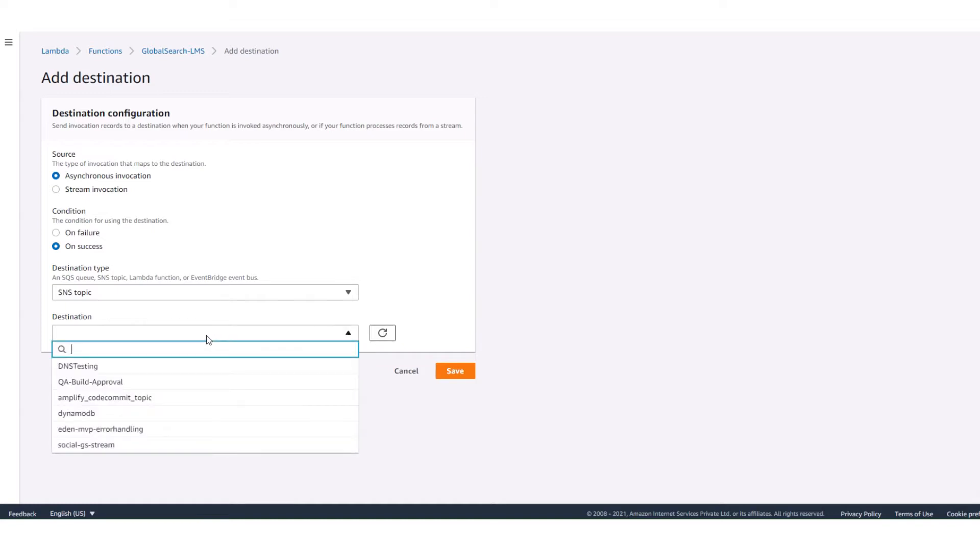
{"action": "left_click", "coordinate": [93, 447]}
{"action": "left_click", "coordinate": [467, 373]}
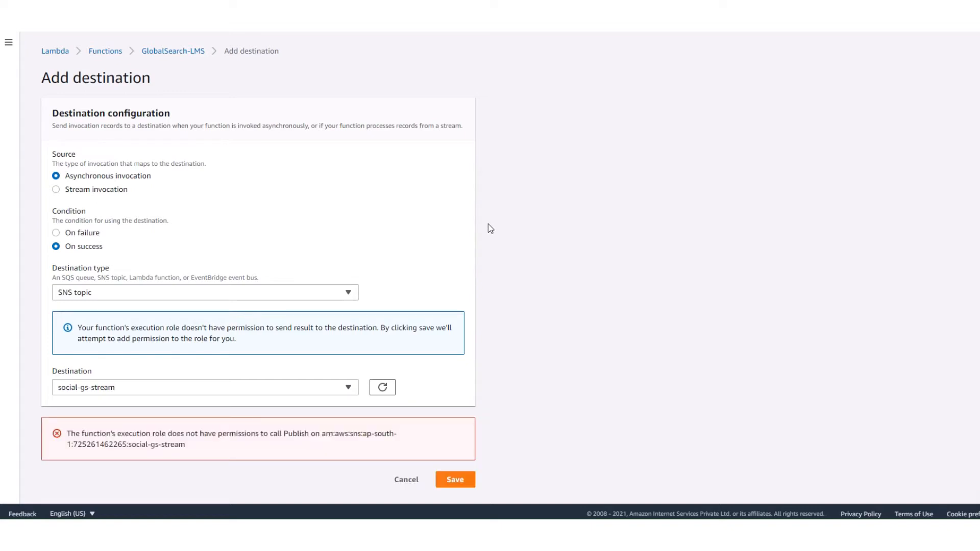
{"action": "left_click_drag", "start_coordinate": [185, 433], "coordinate": [422, 447]}
{"action": "left_click", "coordinate": [419, 445]}
{"action": "left_click_drag", "start_coordinate": [262, 434], "coordinate": [324, 436]}
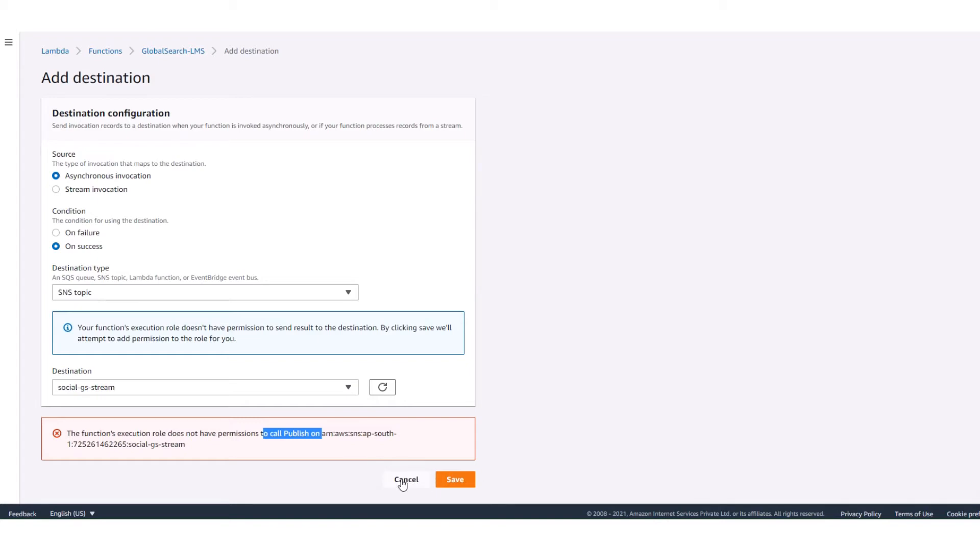
Discard the unsaved destination and open the GlobalSearch-LMS function's execution role in IAM from its permissions configuration.
{"action": "left_click", "coordinate": [402, 481]}
{"action": "scroll", "coordinate": [394, 152], "scroll_direction": "down", "scroll_amount": 2}
{"action": "left_click", "coordinate": [208, 72]}
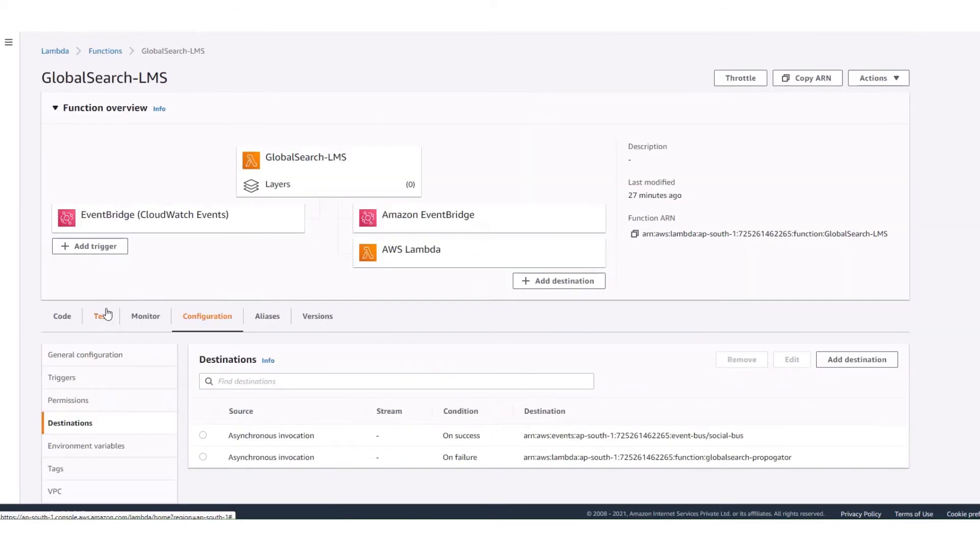
{"action": "scroll", "coordinate": [59, 233], "scroll_direction": "down", "scroll_amount": 4}
{"action": "left_click", "coordinate": [59, 222]}
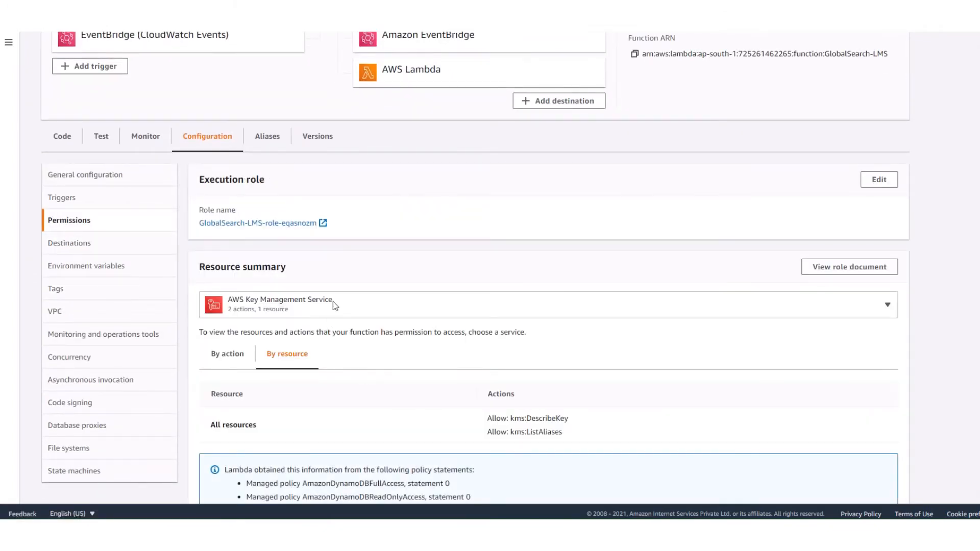
{"action": "scroll", "coordinate": [333, 302], "scroll_direction": "down", "scroll_amount": 3}
{"action": "left_click", "coordinate": [268, 81]}
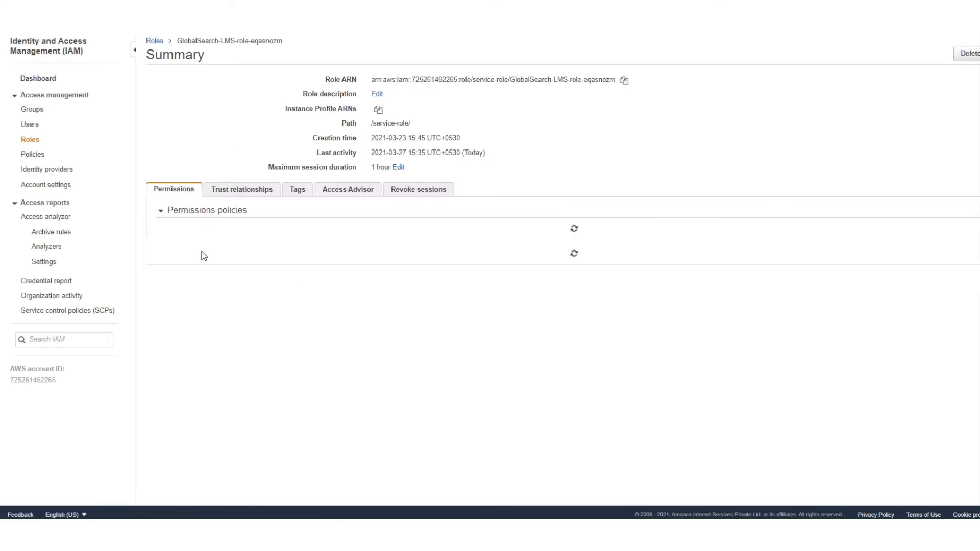
Start attaching policies to the role, search for sns, select AmazonSNSFullAccess and inspect its access summary.
{"action": "left_click", "coordinate": [202, 231]}
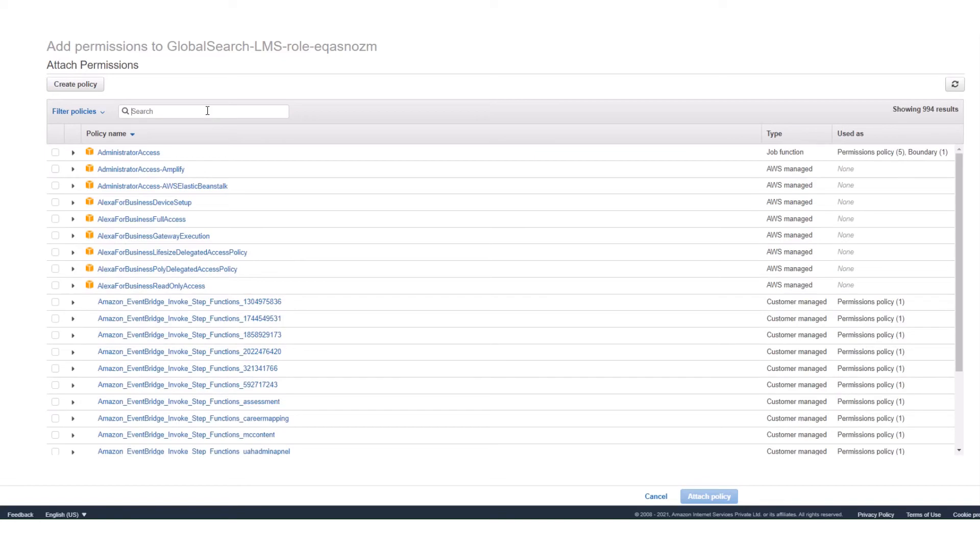
{"action": "type", "text": "a"}
{"action": "key", "text": "BackSpace"}
{"action": "type", "text": "sns"}
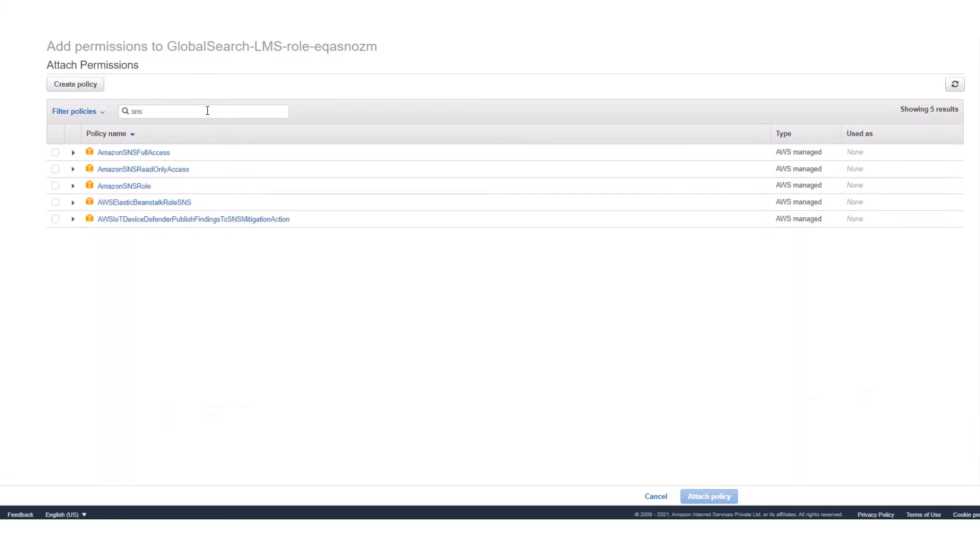
{"action": "left_click", "coordinate": [56, 153]}
{"action": "left_click", "coordinate": [73, 152]}
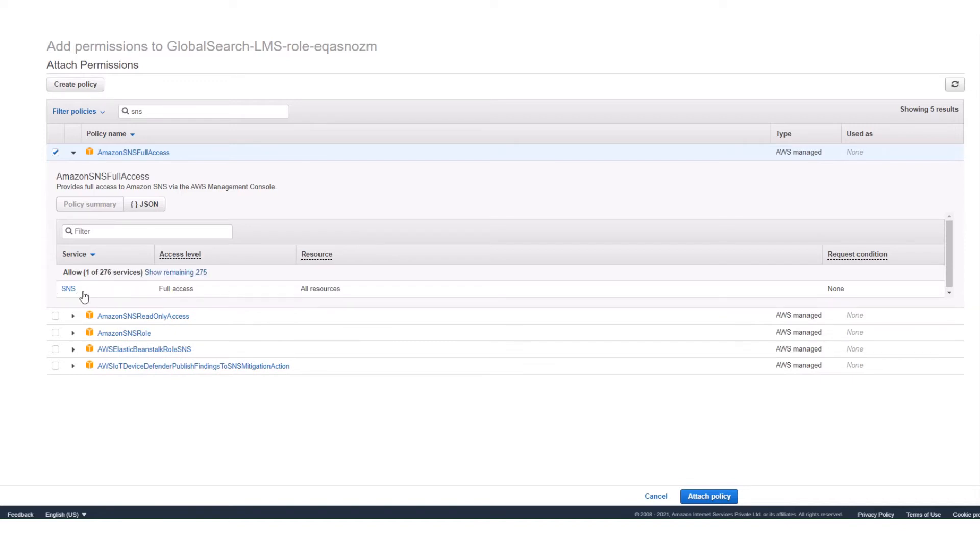
{"action": "left_click_drag", "start_coordinate": [81, 293], "coordinate": [203, 293]}
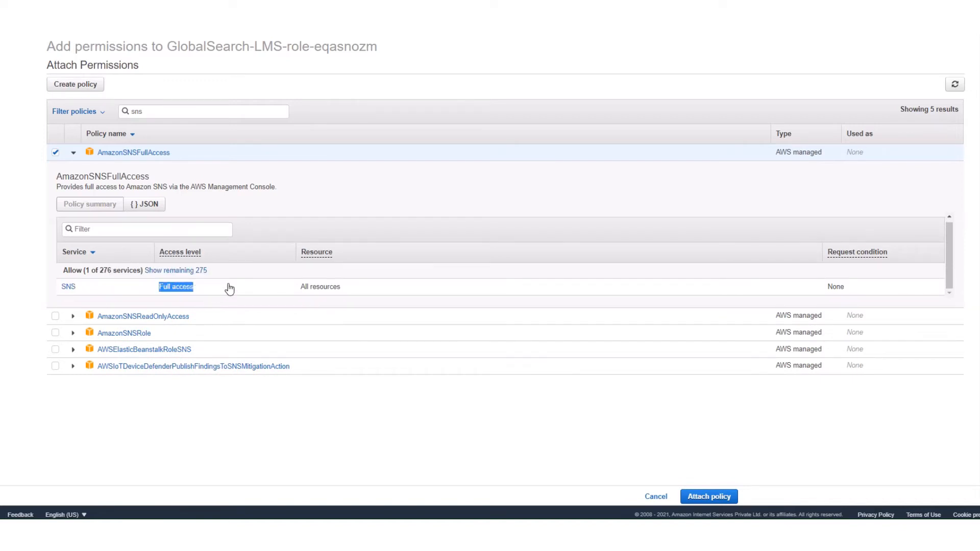
Attach only AmazonSNSFullAccess to the role, leaving AmazonSNSReadOnlyAccess and AmazonSNSRole deselected after trying them.
{"action": "left_click", "coordinate": [55, 317]}
{"action": "left_click", "coordinate": [56, 333]}
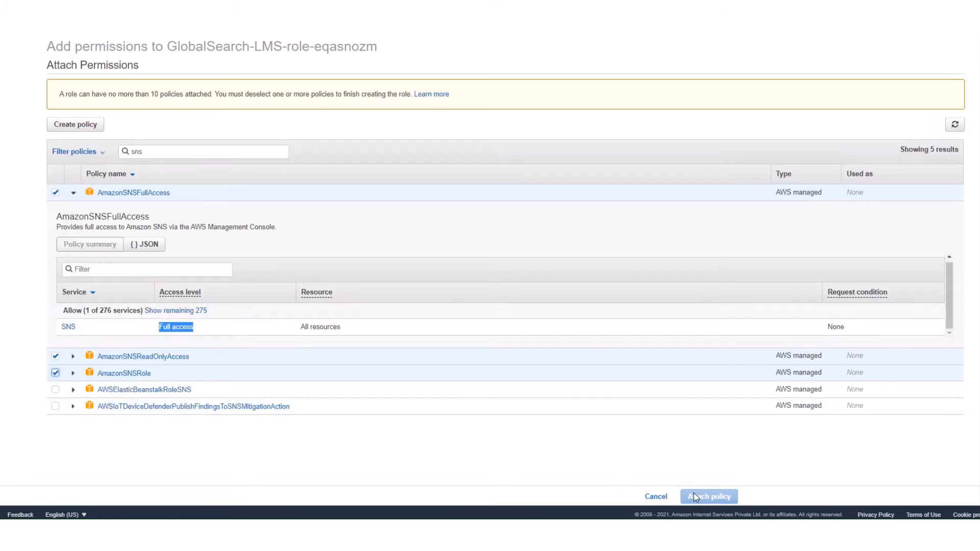
{"action": "left_click", "coordinate": [55, 373]}
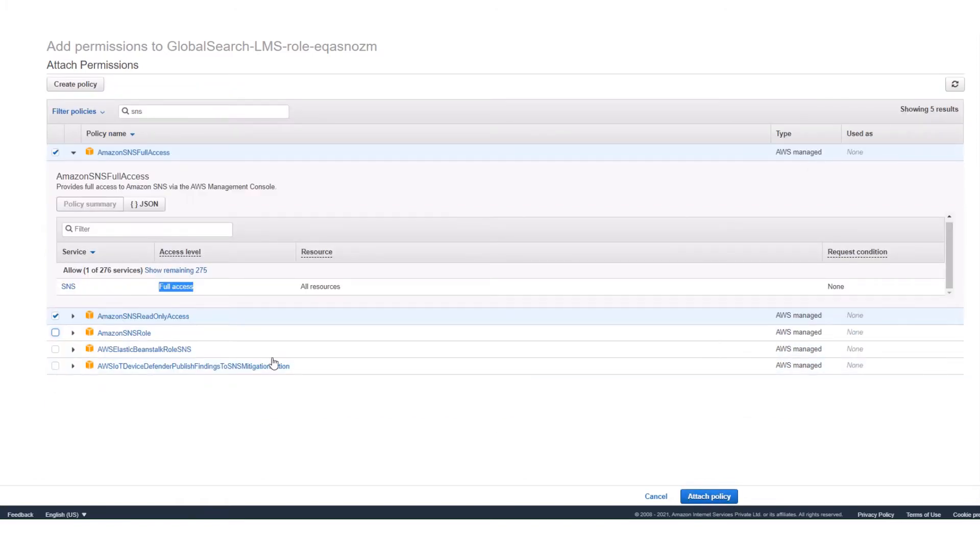
{"action": "left_click", "coordinate": [55, 316]}
{"action": "left_click", "coordinate": [737, 493]}
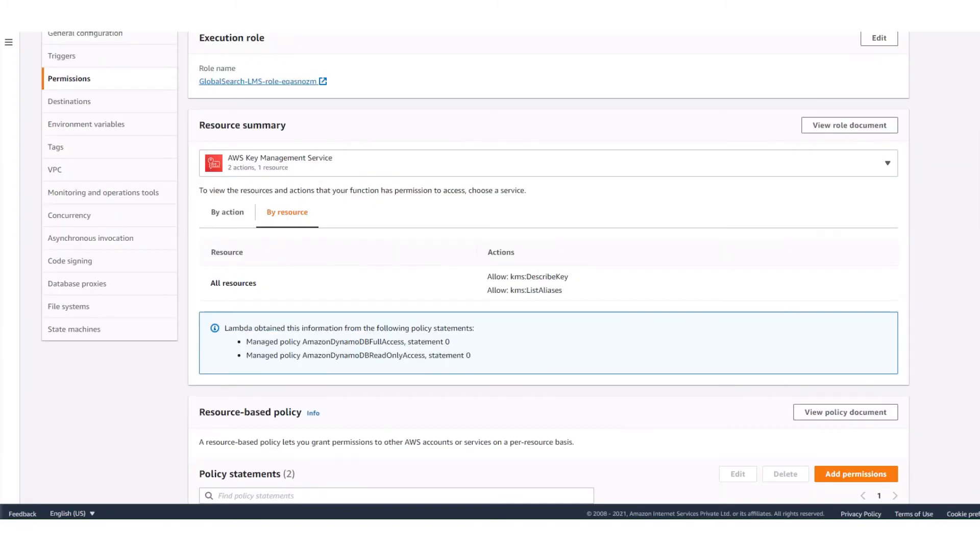
Add the SNS topic social-gs-stream as the on-failure destination for asynchronous invocations of GlobalSearch-LMS.
{"action": "scroll", "coordinate": [406, 184], "scroll_direction": "up", "scroll_amount": 1}
{"action": "scroll", "coordinate": [406, 183], "scroll_direction": "up", "scroll_amount": 5}
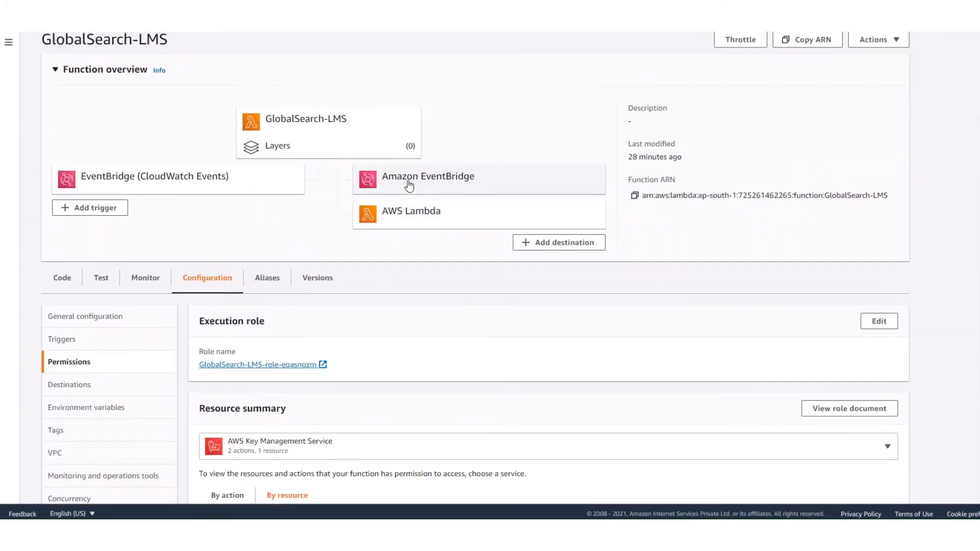
{"action": "left_click", "coordinate": [543, 248]}
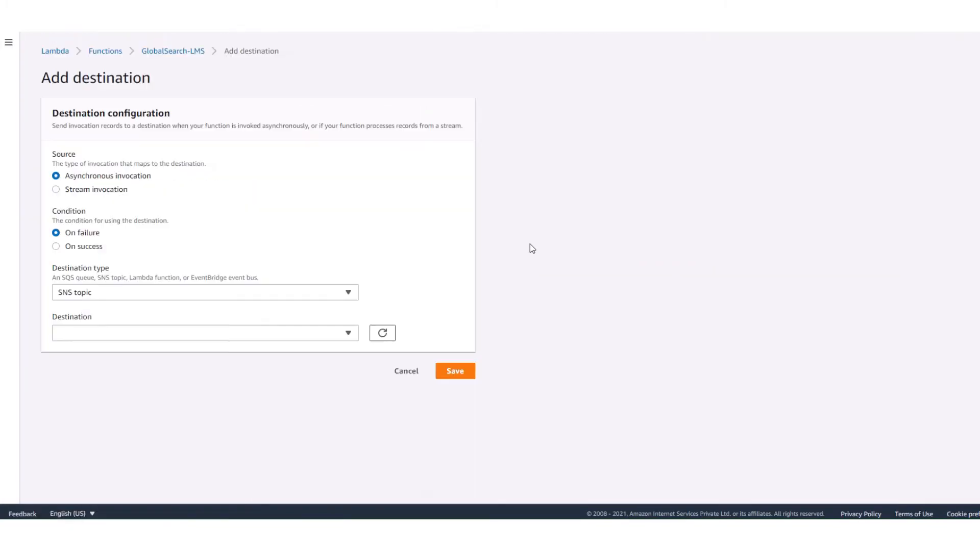
{"action": "left_click", "coordinate": [146, 333]}
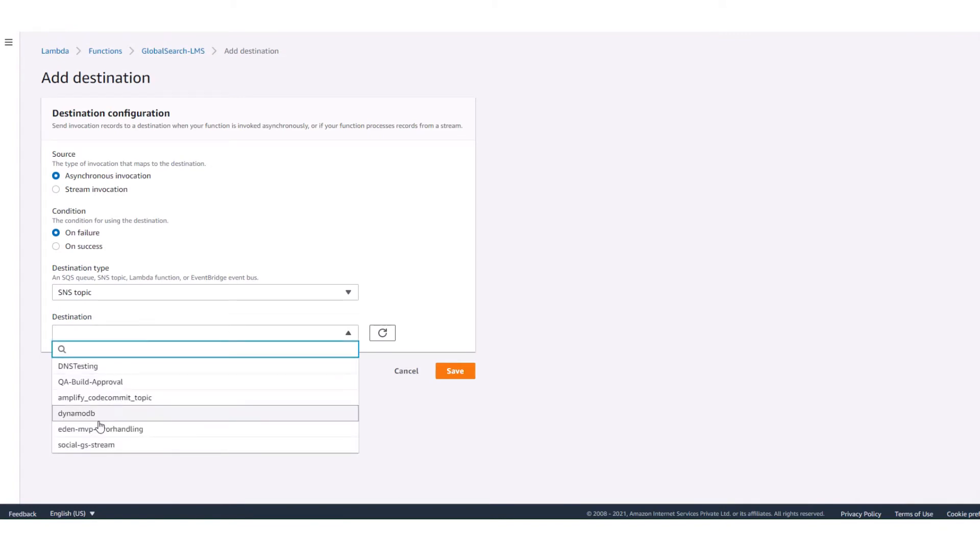
{"action": "left_click", "coordinate": [110, 445]}
{"action": "left_click", "coordinate": [458, 375]}
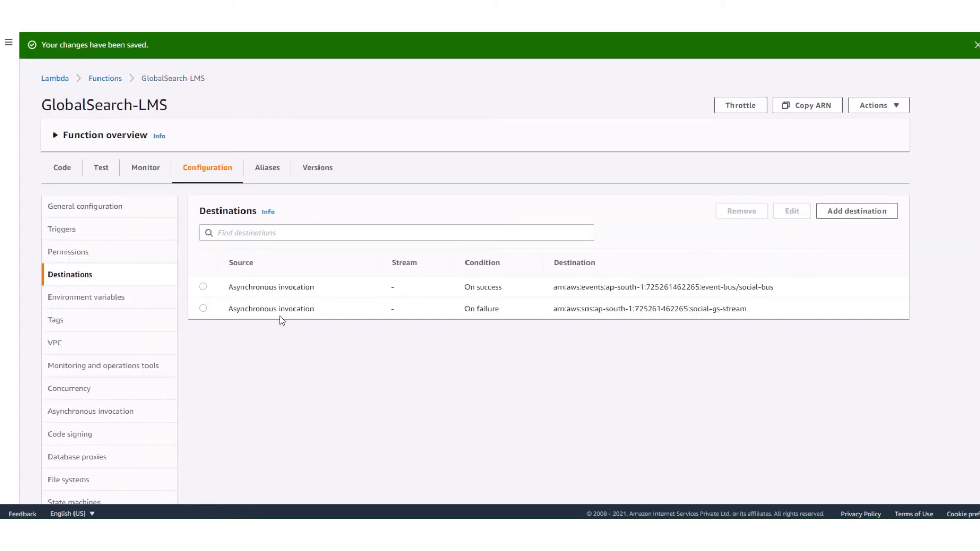
Review the on-failure social-gs-stream entry in the GlobalSearch-LMS destinations and expand the function overview.
{"action": "left_click_drag", "start_coordinate": [666, 309], "coordinate": [749, 309]}
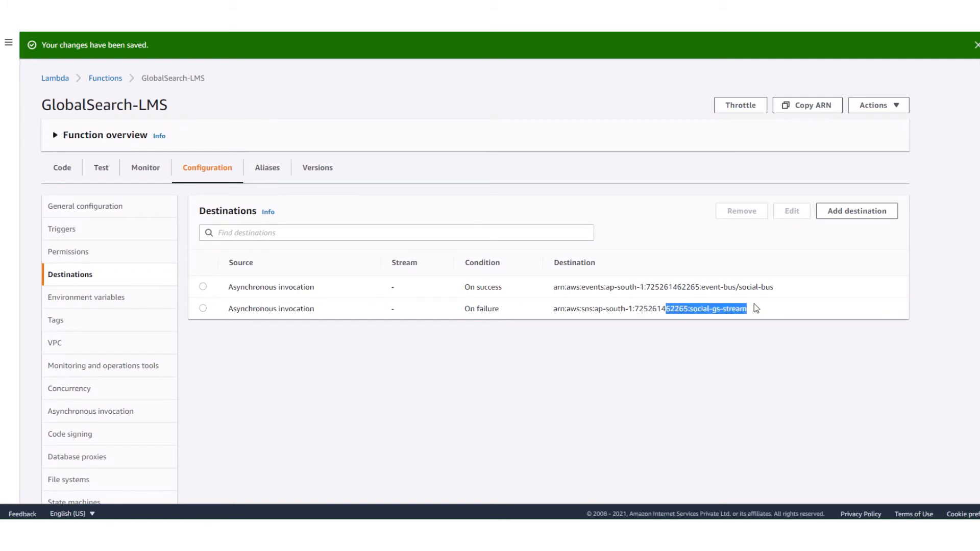
{"action": "left_click", "coordinate": [245, 367]}
{"action": "left_click", "coordinate": [202, 308]}
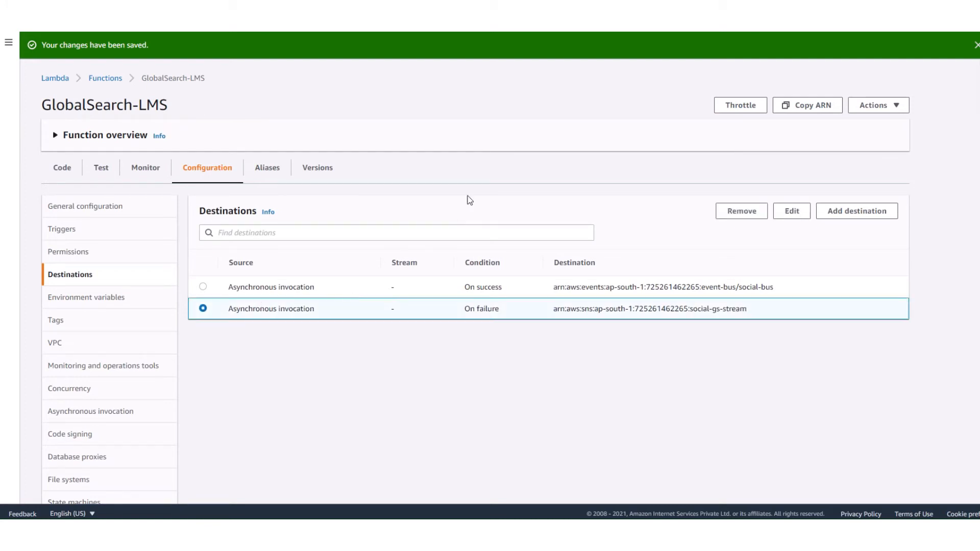
{"action": "left_click", "coordinate": [57, 135]}
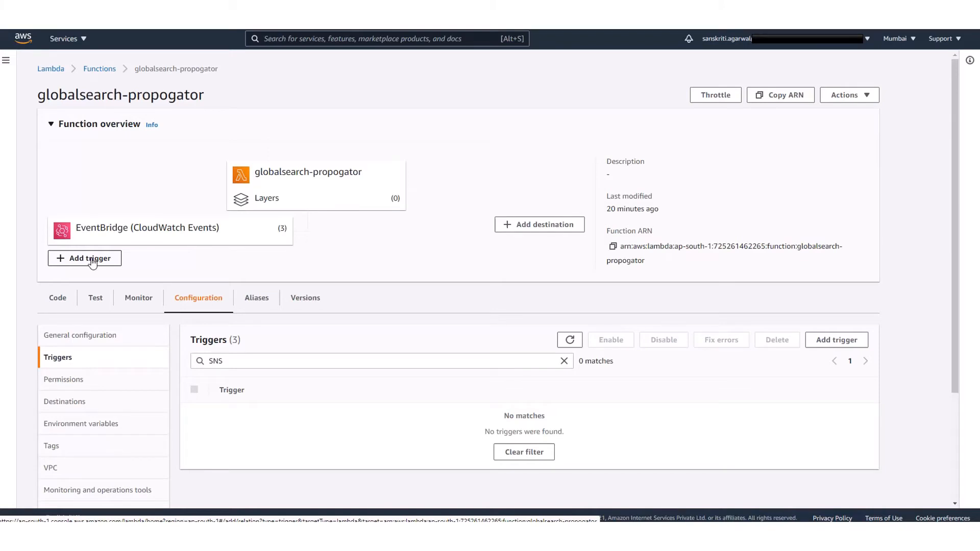
Add an enabled SNS trigger for the social-gs-stream topic to the globalsearch-propogator function.
{"action": "left_click", "coordinate": [92, 259]}
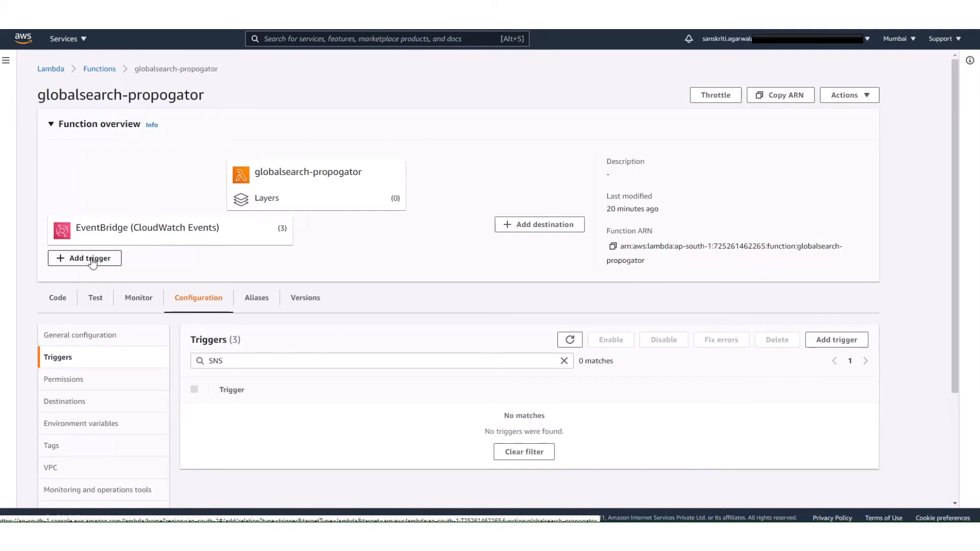
{"action": "left_click", "coordinate": [92, 260]}
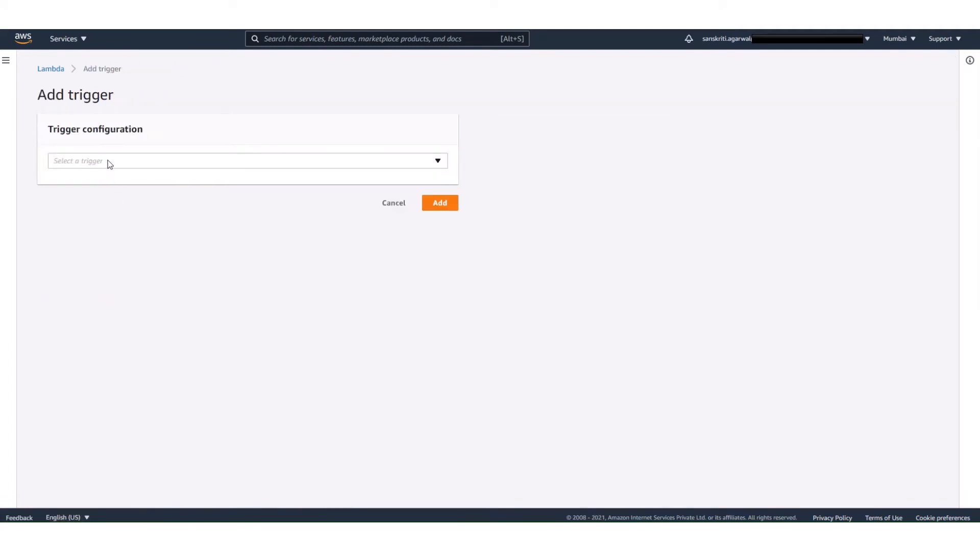
{"action": "left_click", "coordinate": [109, 161]}
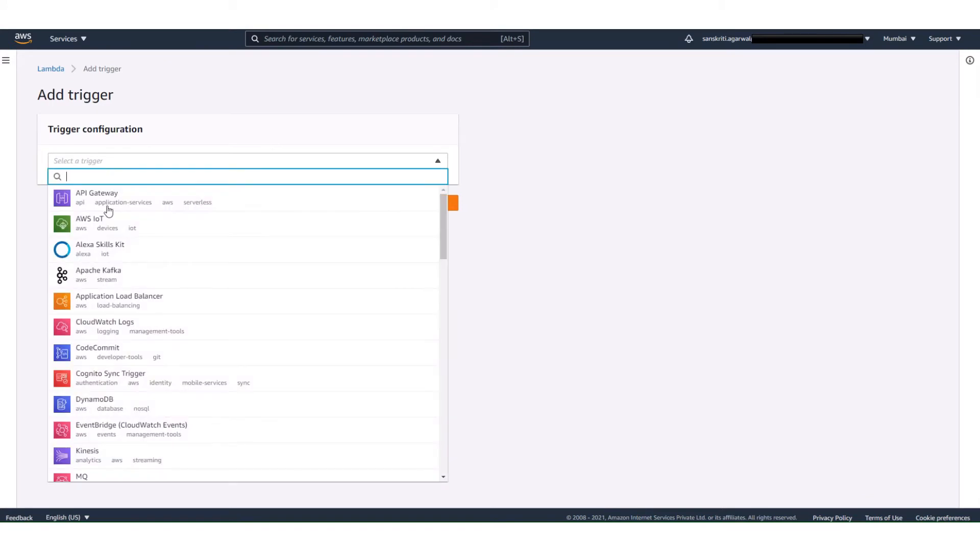
{"action": "scroll", "coordinate": [141, 430], "scroll_direction": "down", "scroll_amount": 2}
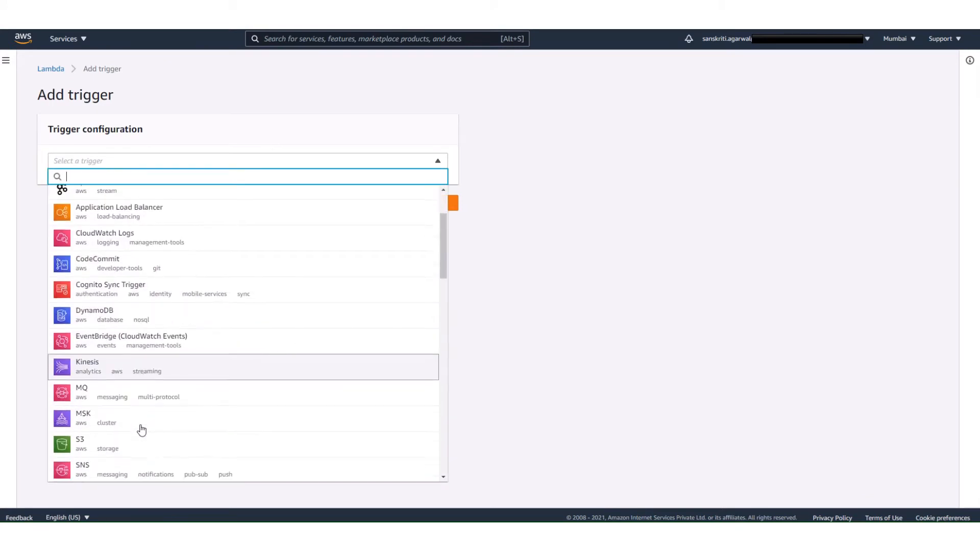
{"action": "scroll", "coordinate": [141, 430], "scroll_direction": "down", "scroll_amount": 1}
{"action": "left_click", "coordinate": [113, 425]}
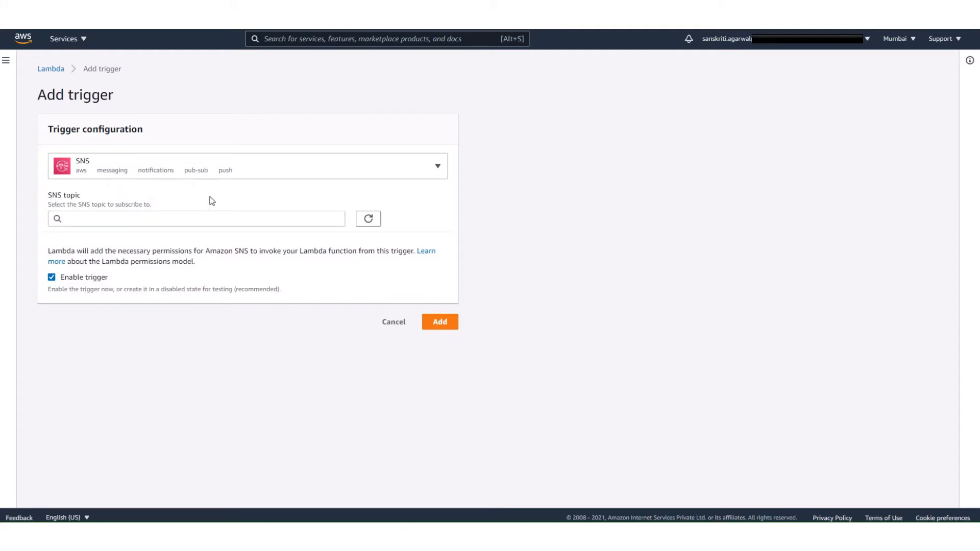
{"action": "left_click", "coordinate": [305, 218]}
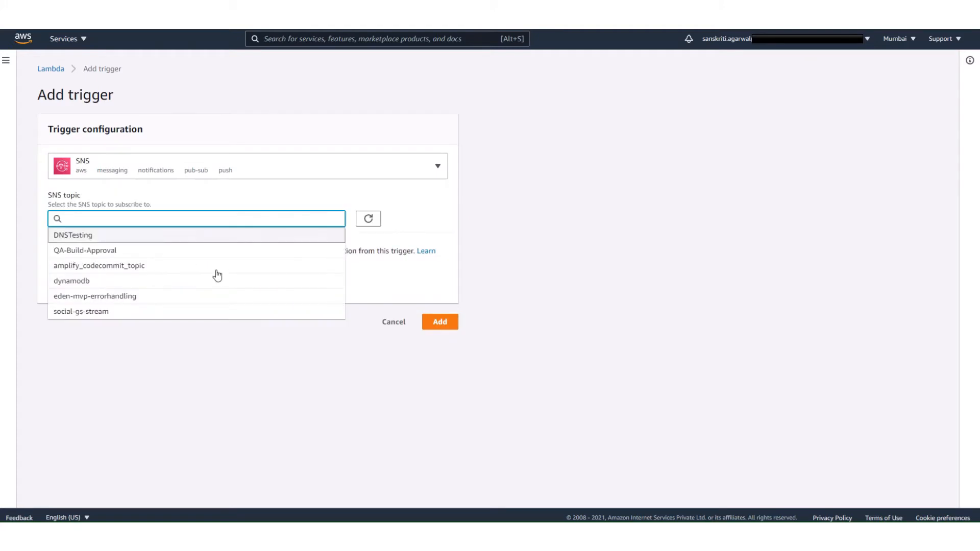
{"action": "left_click", "coordinate": [122, 317]}
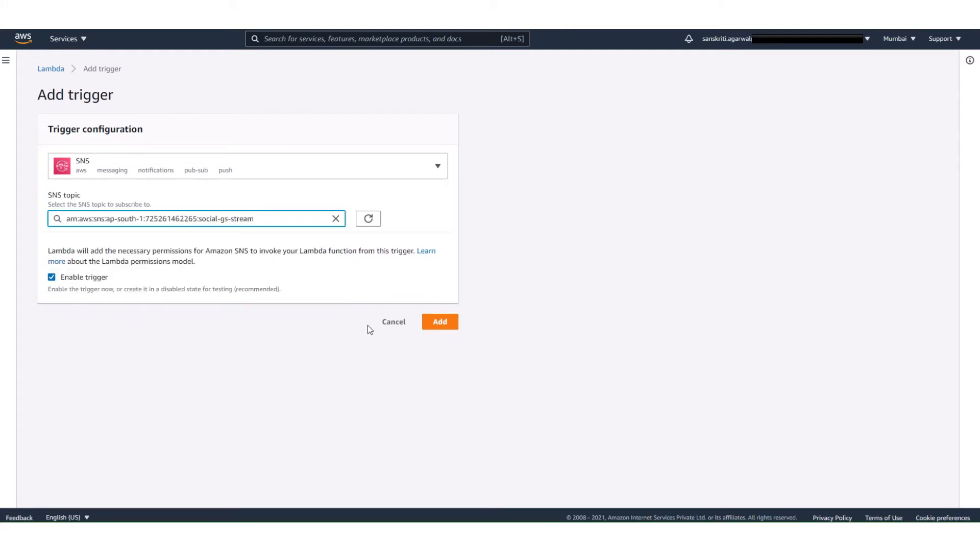
{"action": "left_click", "coordinate": [435, 327]}
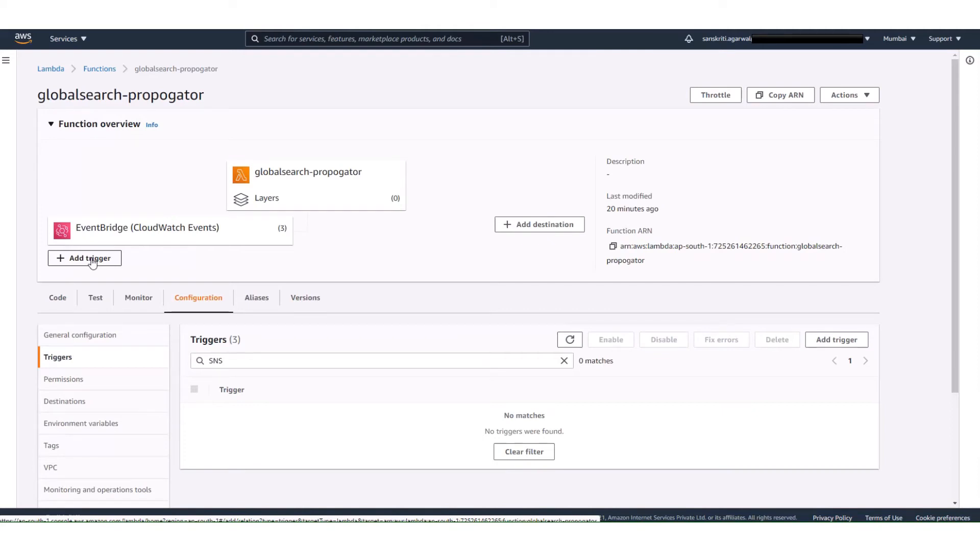
{"action": "left_click", "coordinate": [91, 260]}
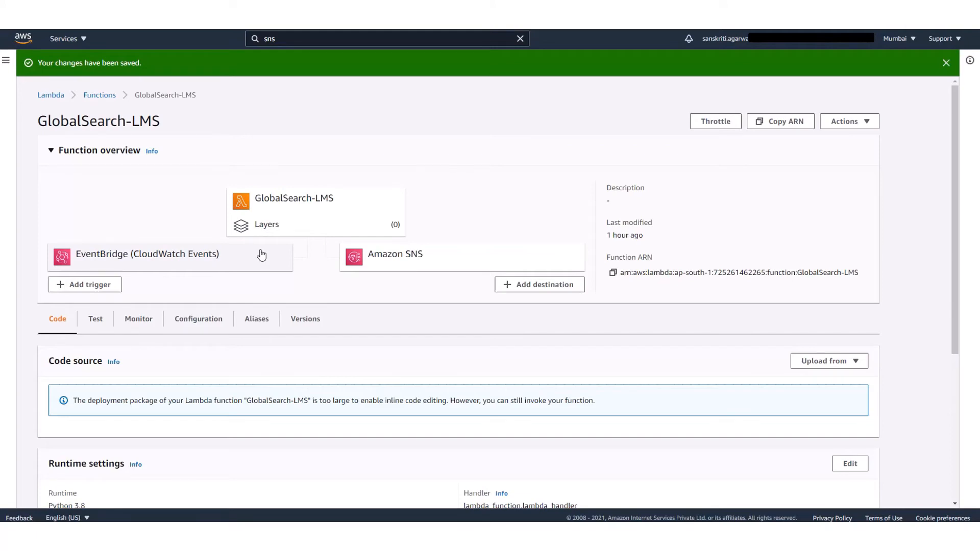
Set the GlobalSearch-LMS function's memory to 512 MB in its basic settings and save.
{"action": "scroll", "coordinate": [159, 269], "scroll_direction": "down", "scroll_amount": 4}
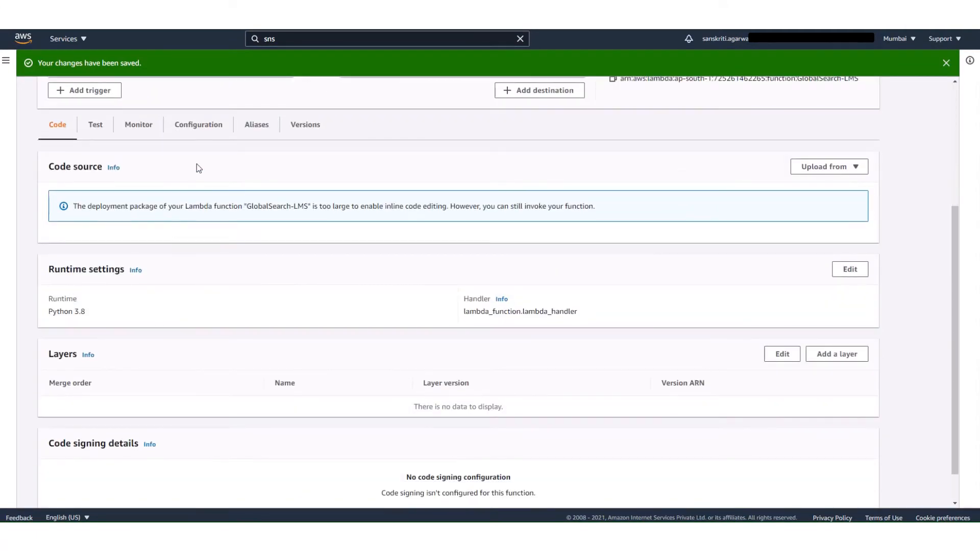
{"action": "left_click", "coordinate": [203, 127]}
{"action": "scroll", "coordinate": [253, 275], "scroll_direction": "down", "scroll_amount": 3}
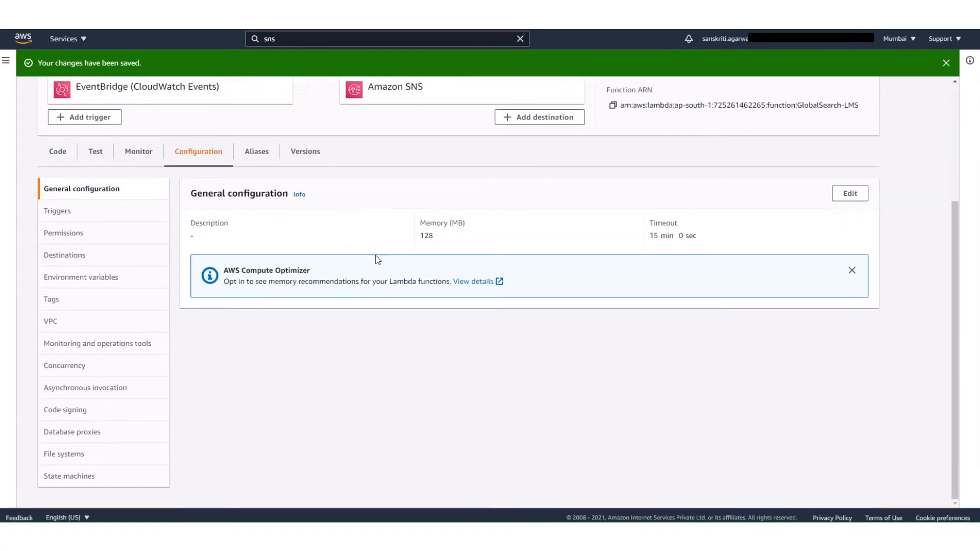
{"action": "left_click_drag", "start_coordinate": [424, 235], "coordinate": [429, 235]}
{"action": "left_click", "coordinate": [838, 197]}
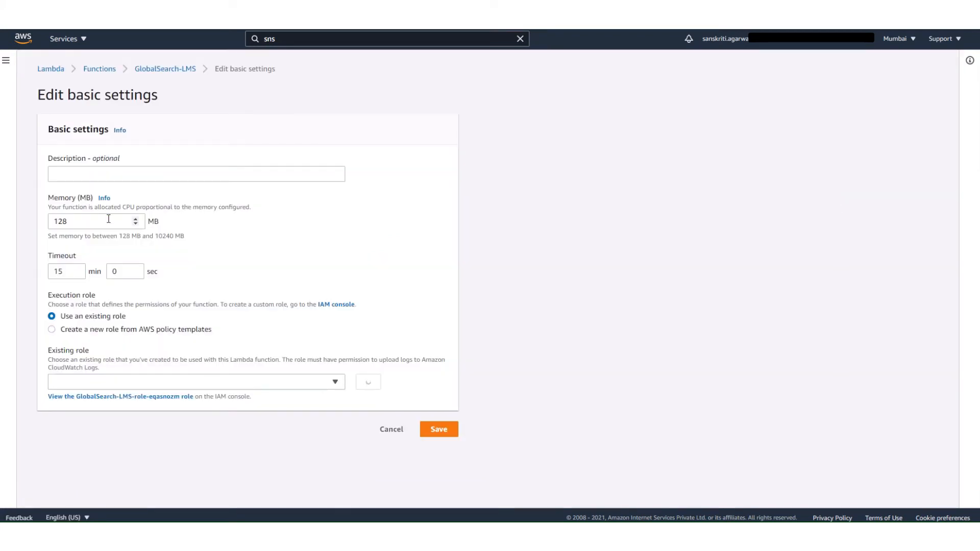
{"action": "left_click", "coordinate": [108, 218]}
{"action": "key", "text": "BackSpace"}
{"action": "key", "text": "BackSpace"}
{"action": "key", "text": "BackSpace"}
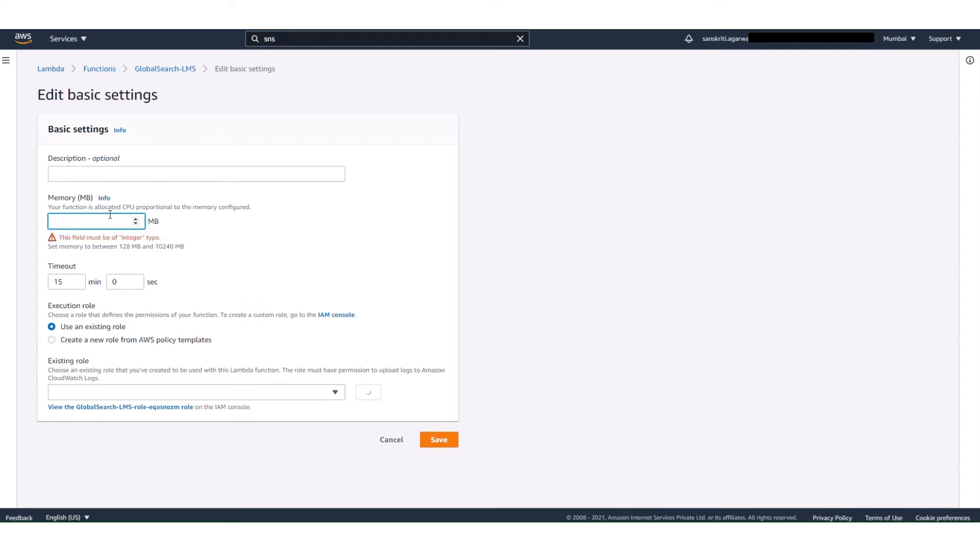
{"action": "type", "text": "512"}
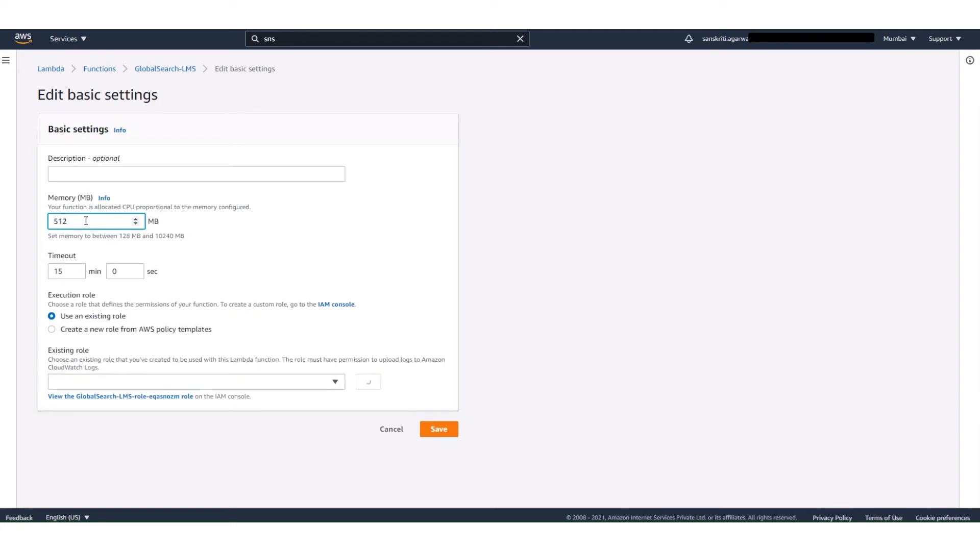
{"action": "left_click", "coordinate": [444, 430]}
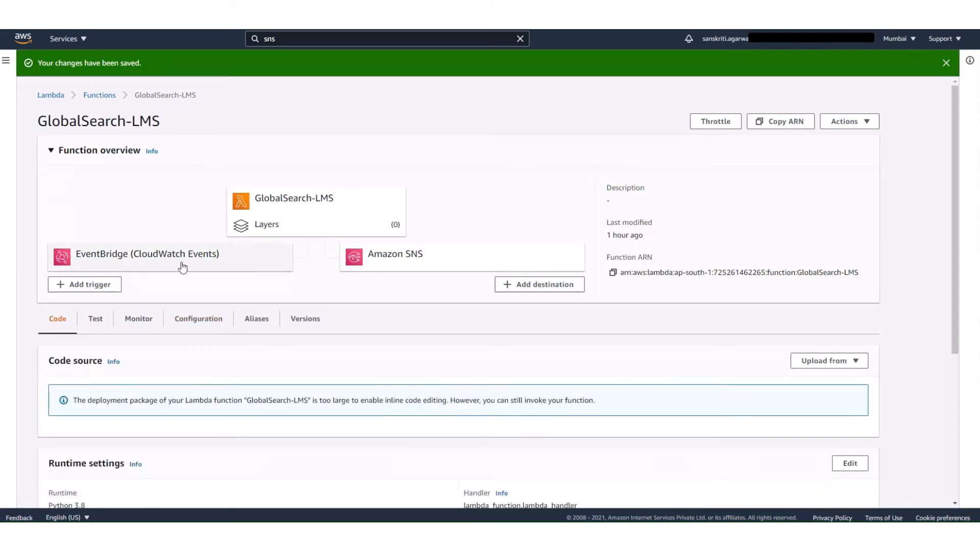
Invoke the GlobalSearch-LMS function with the hello-world template test event and bring its execution result into view.
{"action": "scroll", "coordinate": [158, 269], "scroll_direction": "down", "scroll_amount": 1}
{"action": "scroll", "coordinate": [159, 268], "scroll_direction": "up", "scroll_amount": 1}
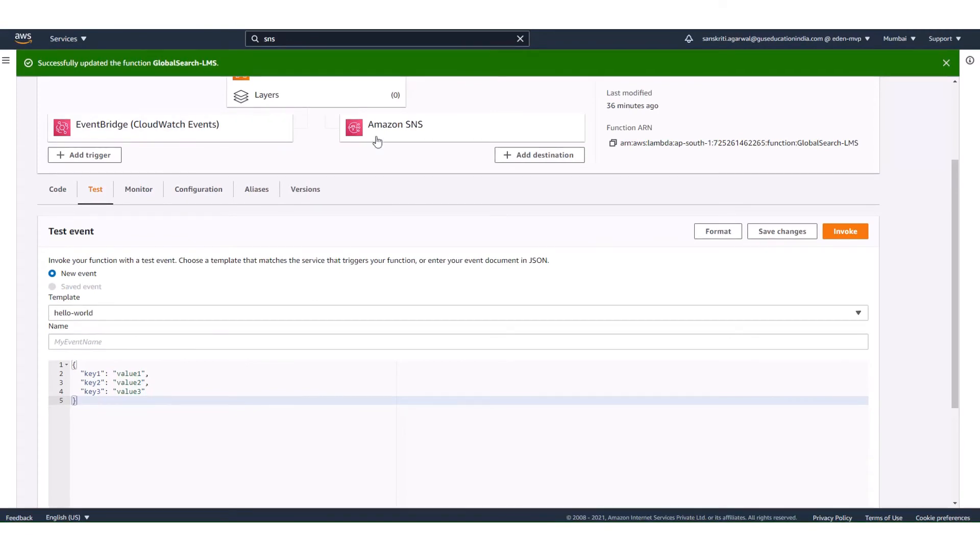
{"action": "left_click", "coordinate": [62, 194]}
{"action": "left_click", "coordinate": [92, 191]}
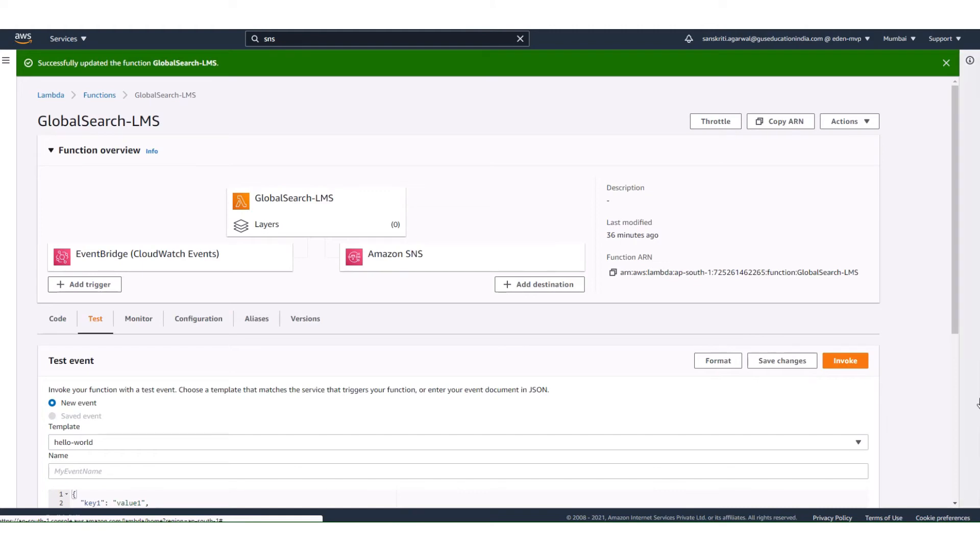
{"action": "left_click", "coordinate": [854, 362]}
{"action": "scroll", "coordinate": [838, 336], "scroll_direction": "down", "scroll_amount": 4}
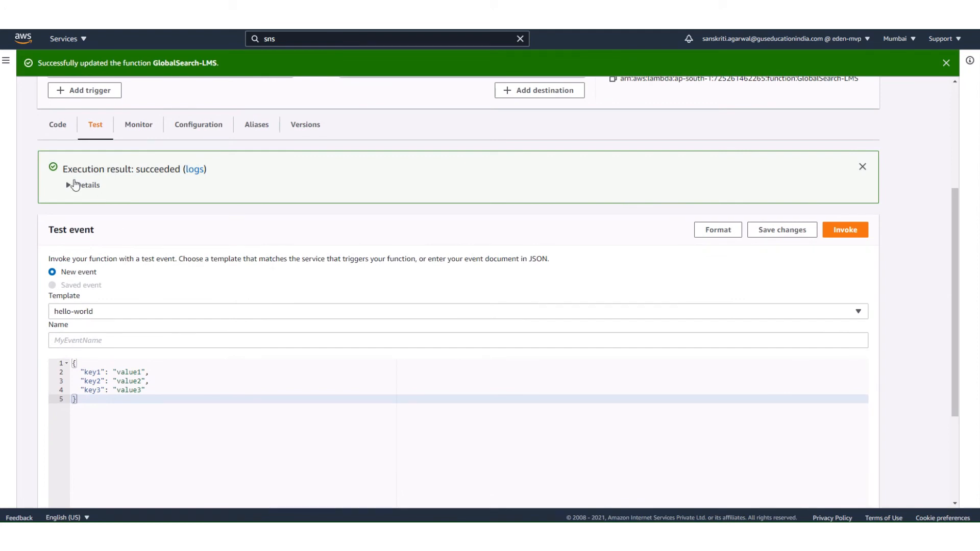
Expand the execution result details, enlarge the returned output area and review the course records through to the last row_id.
{"action": "left_click", "coordinate": [88, 186]}
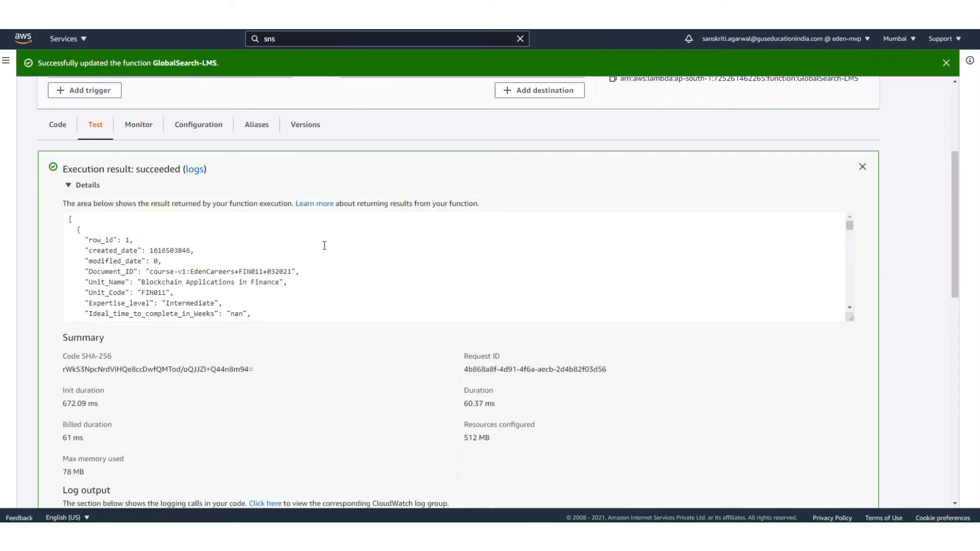
{"action": "scroll", "coordinate": [266, 295], "scroll_direction": "down", "scroll_amount": 1}
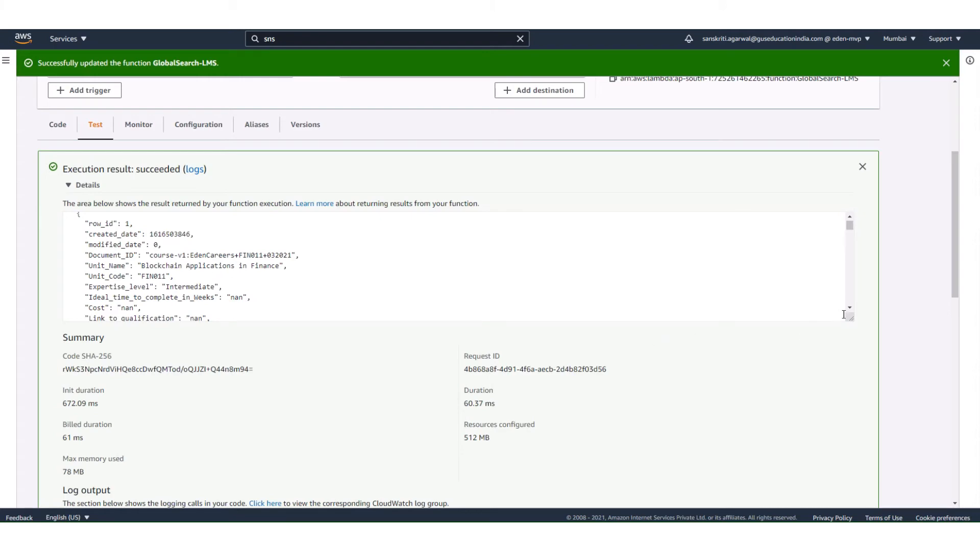
{"action": "left_click_drag", "start_coordinate": [848, 316], "coordinate": [848, 505]}
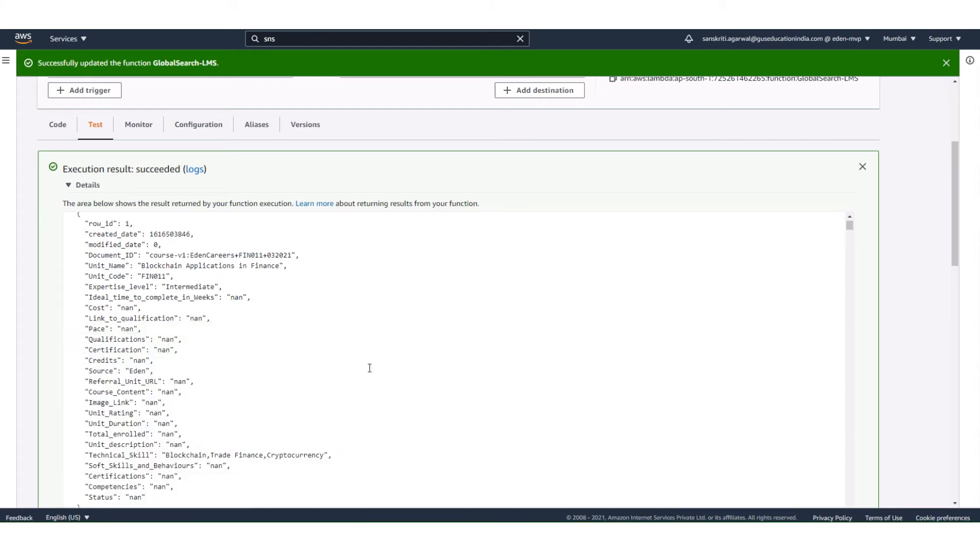
{"action": "scroll", "coordinate": [370, 368], "scroll_direction": "down", "scroll_amount": 15}
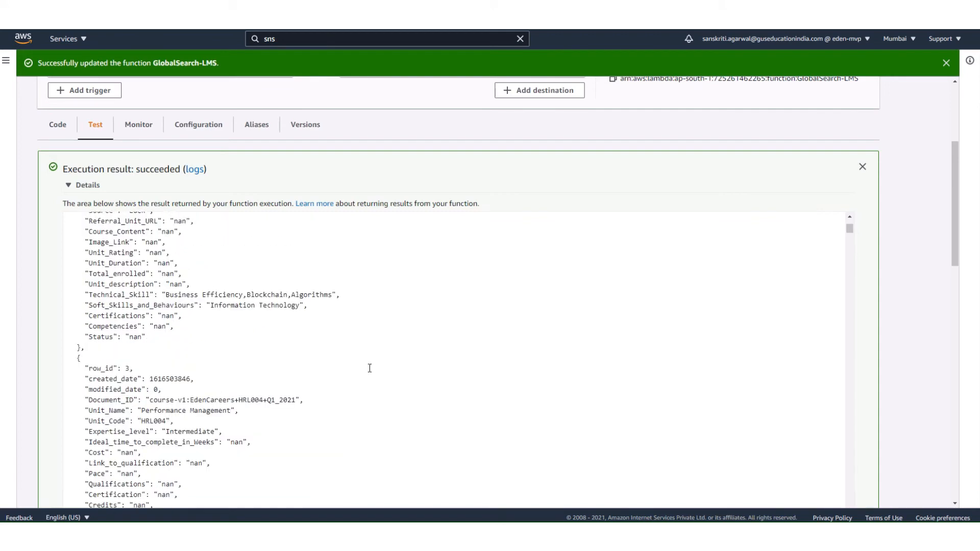
{"action": "scroll", "coordinate": [370, 368], "scroll_direction": "down", "scroll_amount": 20}
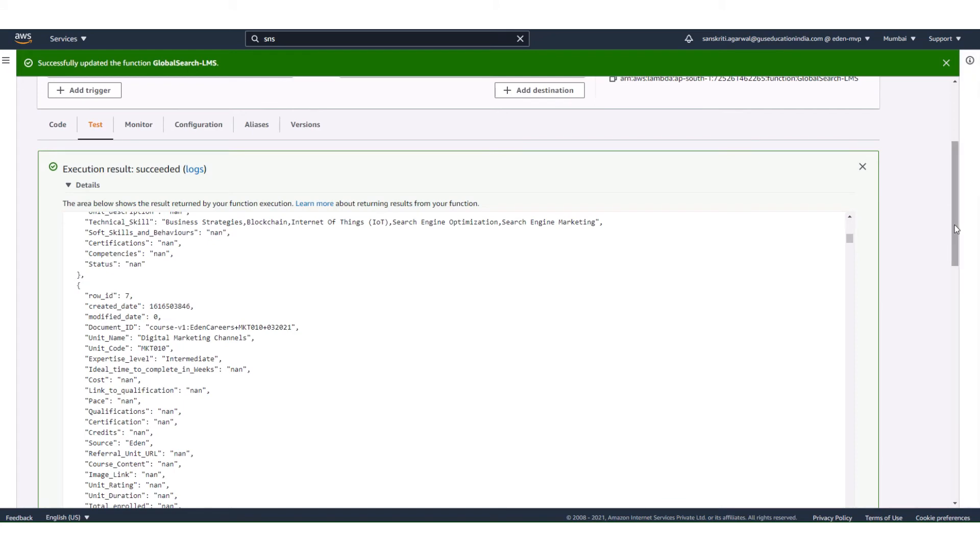
{"action": "left_click_drag", "start_coordinate": [955, 228], "coordinate": [965, 274]}
{"action": "scroll", "coordinate": [693, 249], "scroll_direction": "down", "scroll_amount": 1}
{"action": "scroll", "coordinate": [693, 249], "scroll_direction": "down", "scroll_amount": 6}
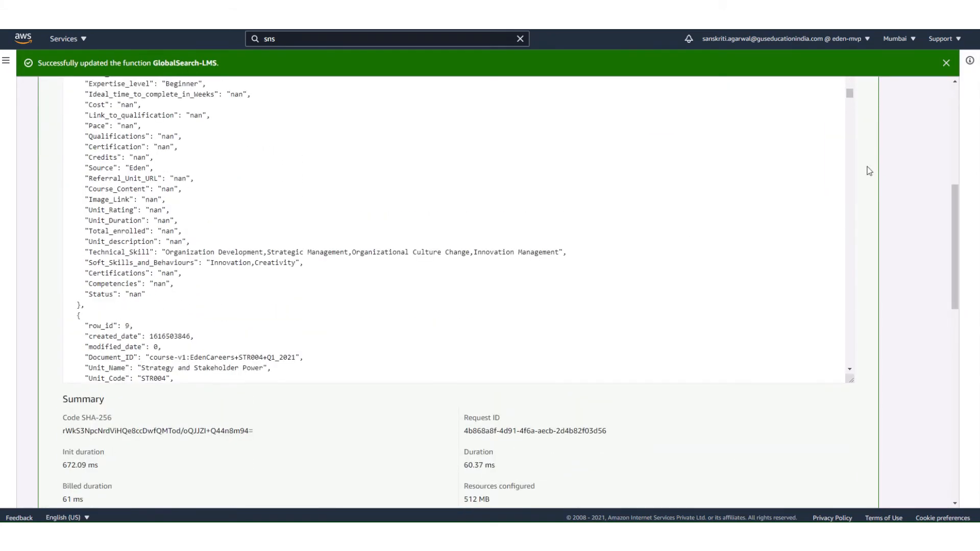
{"action": "left_click_drag", "start_coordinate": [855, 97], "coordinate": [854, 378]}
{"action": "scroll", "coordinate": [597, 275], "scroll_direction": "up", "scroll_amount": 3}
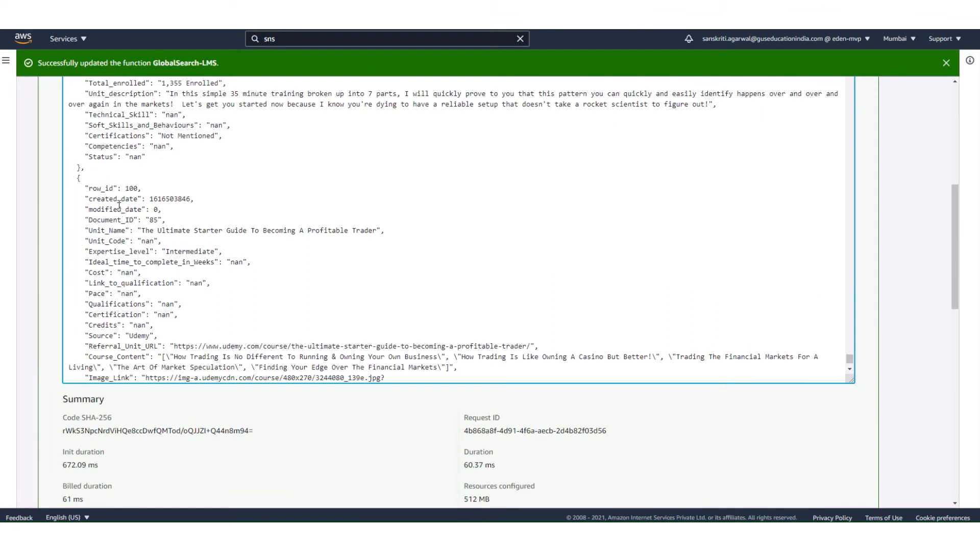
{"action": "double_click", "coordinate": [131, 189]}
{"action": "key", "text": "alt+Tab"}
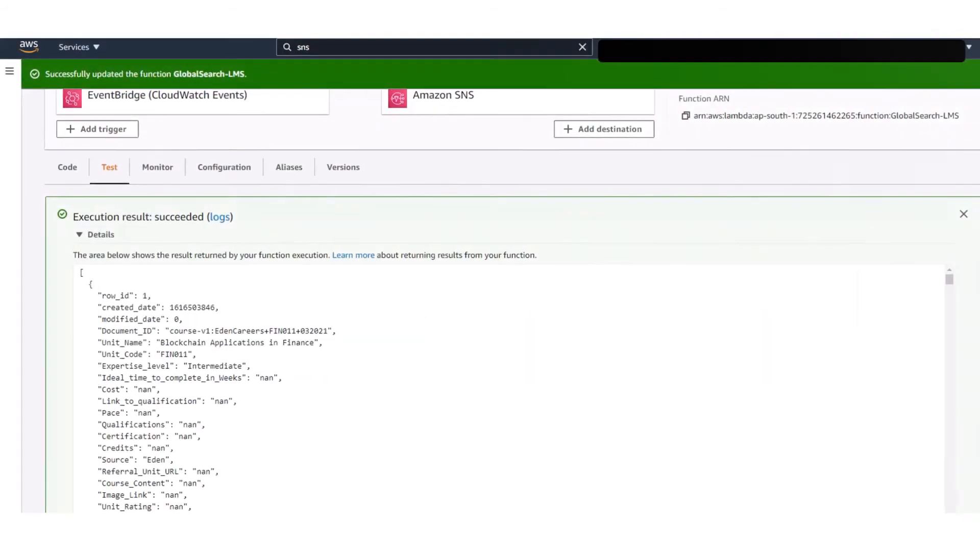
Check the start of the GlobalSearch-LMS output, and request the CloudWatch logs from the globalsearch-propogator function's monitoring view.
{"action": "left_click", "coordinate": [286, 326]}
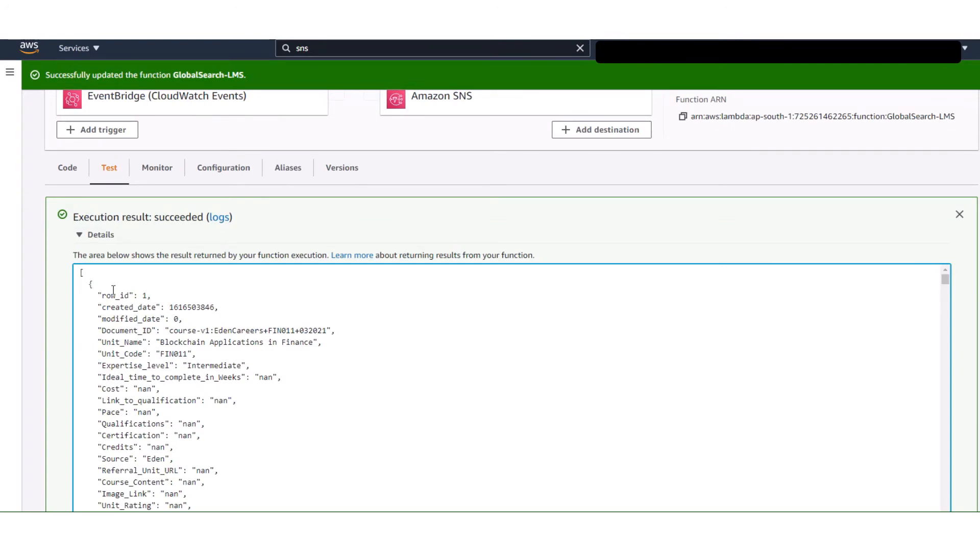
{"action": "left_click_drag", "start_coordinate": [81, 273], "coordinate": [306, 486]}
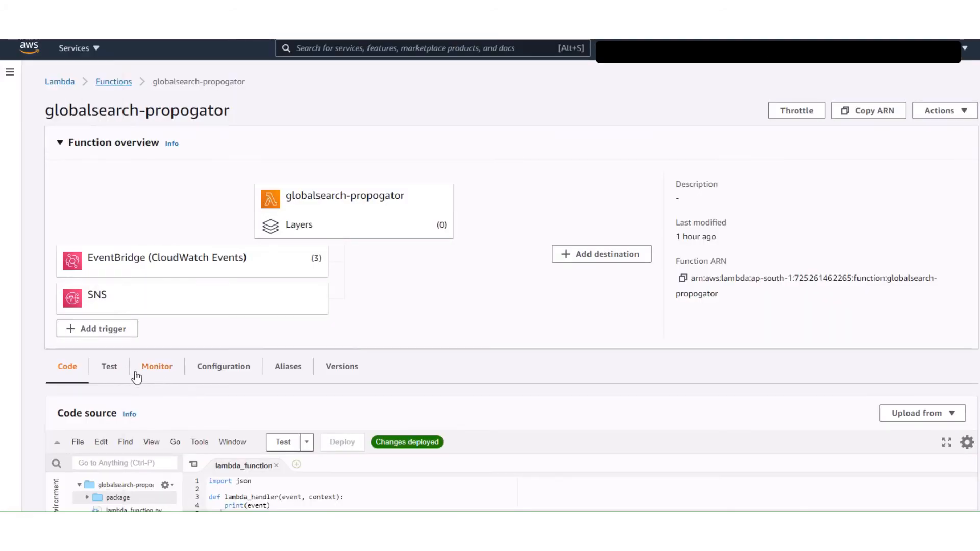
{"action": "left_click", "coordinate": [114, 371]}
{"action": "left_click", "coordinate": [160, 373]}
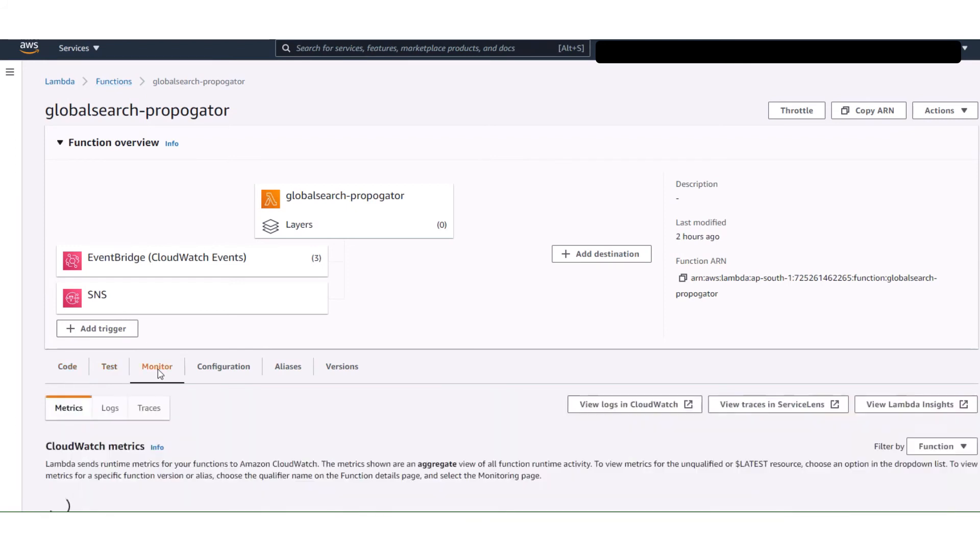
{"action": "left_click", "coordinate": [675, 407]}
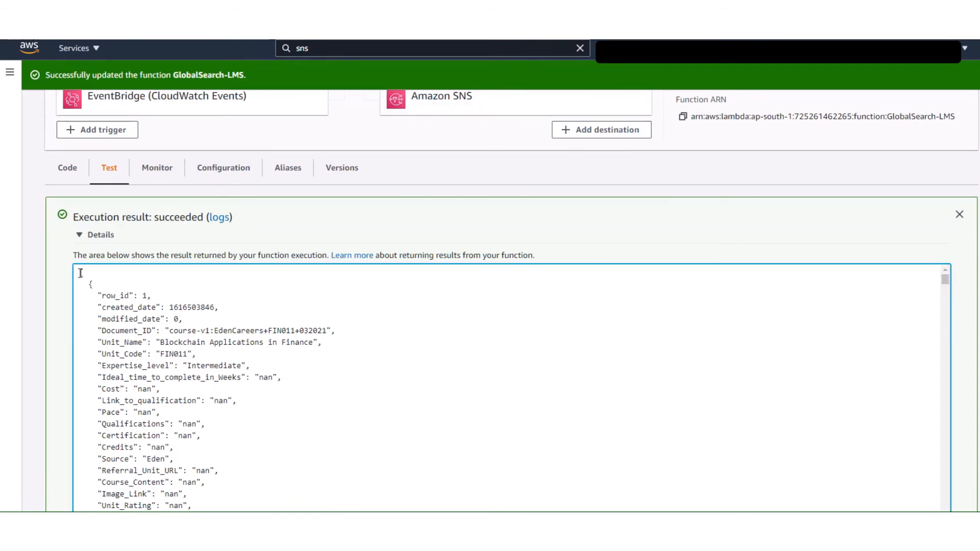
Review the first several course records returned in the GlobalSearch-LMS execution result.
{"action": "left_click_drag", "start_coordinate": [80, 273], "coordinate": [306, 484]}
{"action": "scroll", "coordinate": [357, 408], "scroll_direction": "down", "scroll_amount": 9}
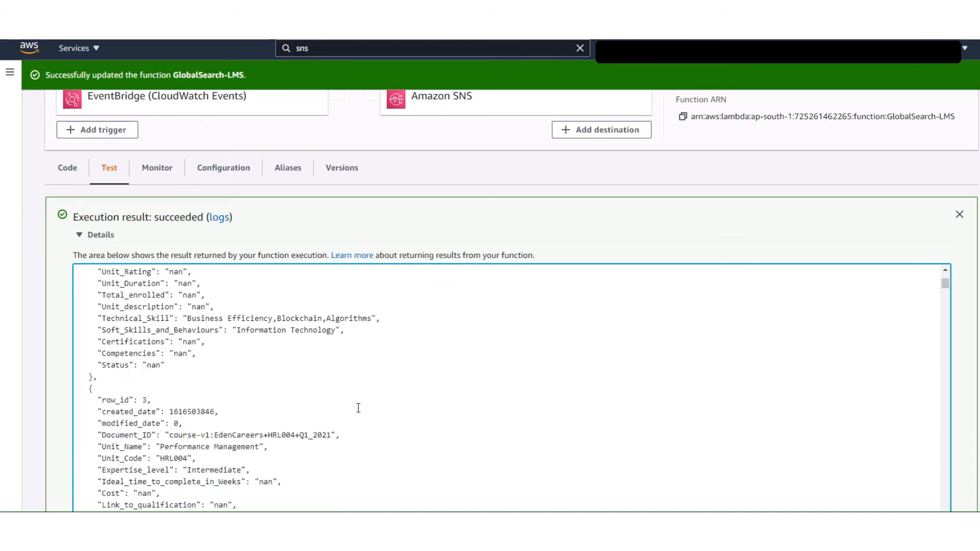
{"action": "scroll", "coordinate": [358, 408], "scroll_direction": "down", "scroll_amount": 15}
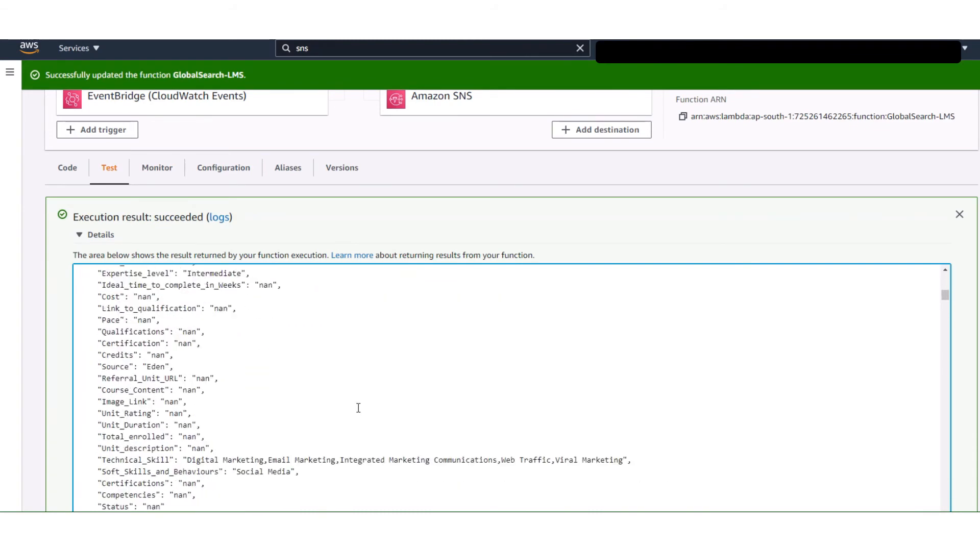
{"action": "scroll", "coordinate": [358, 408], "scroll_direction": "down", "scroll_amount": 12}
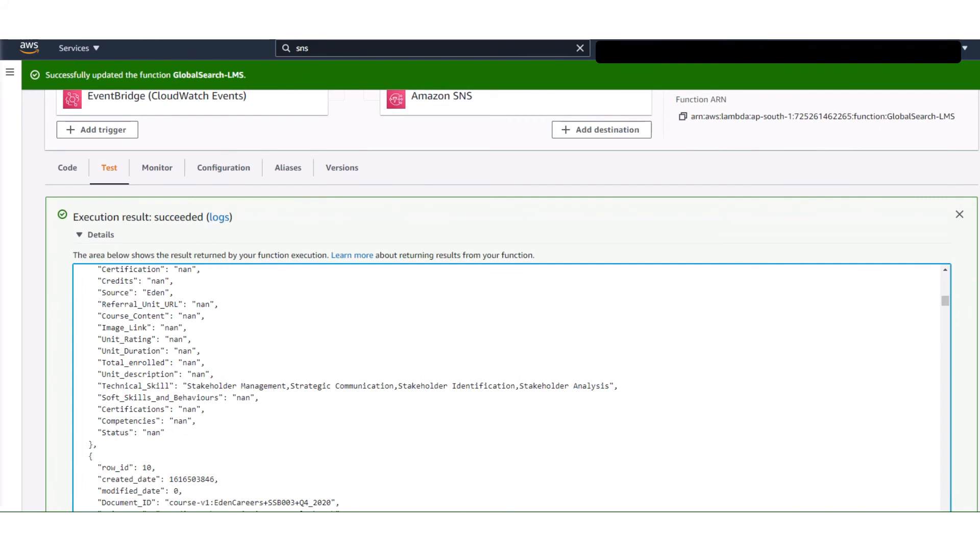
Open the most recent log stream in the globalsearch-propogator function's CloudWatch log group.
{"action": "mouse_move", "coordinate": [3, 157]}
{"action": "left_click", "coordinate": [2, 180]}
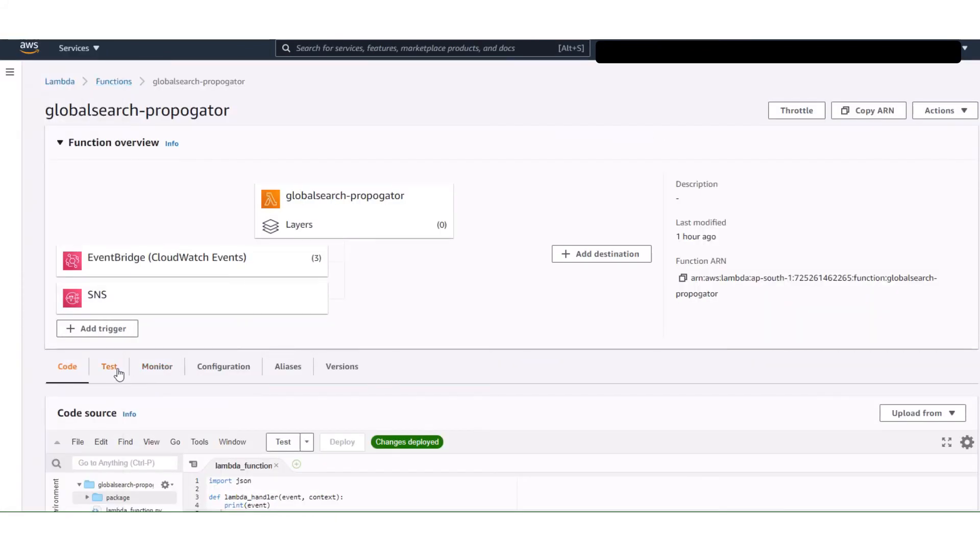
{"action": "left_click", "coordinate": [156, 367]}
{"action": "left_click", "coordinate": [633, 403]}
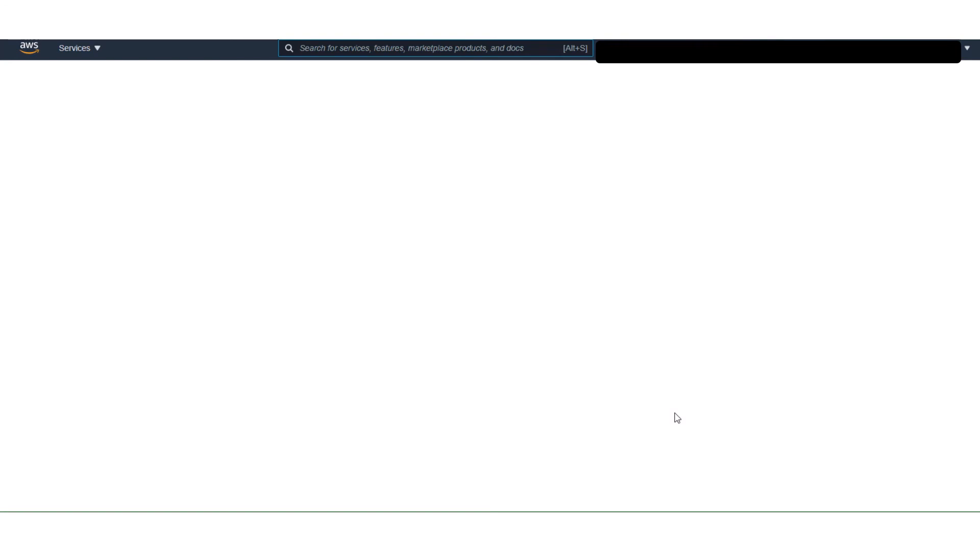
{"action": "left_click", "coordinate": [16, 181]}
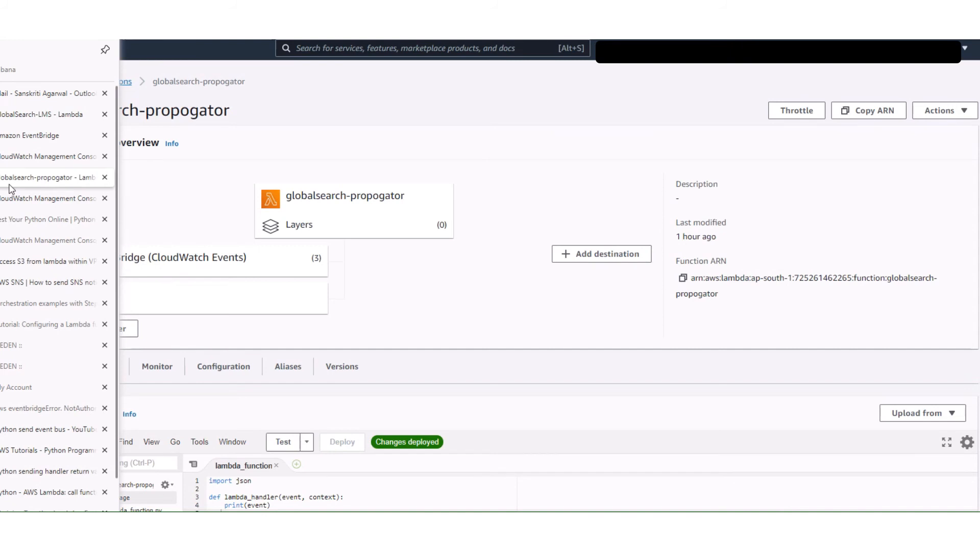
{"action": "left_click", "coordinate": [110, 367]}
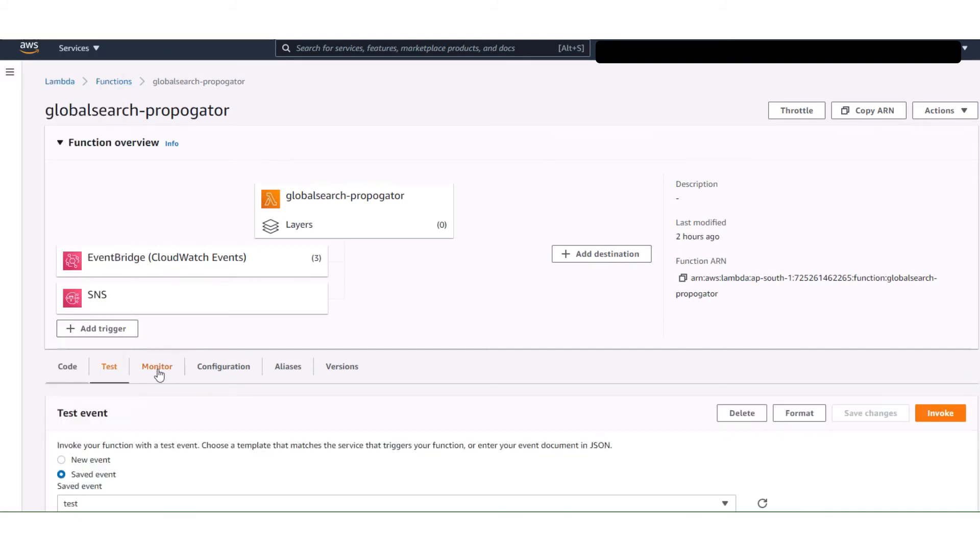
{"action": "left_click", "coordinate": [159, 374]}
{"action": "left_click", "coordinate": [677, 418]}
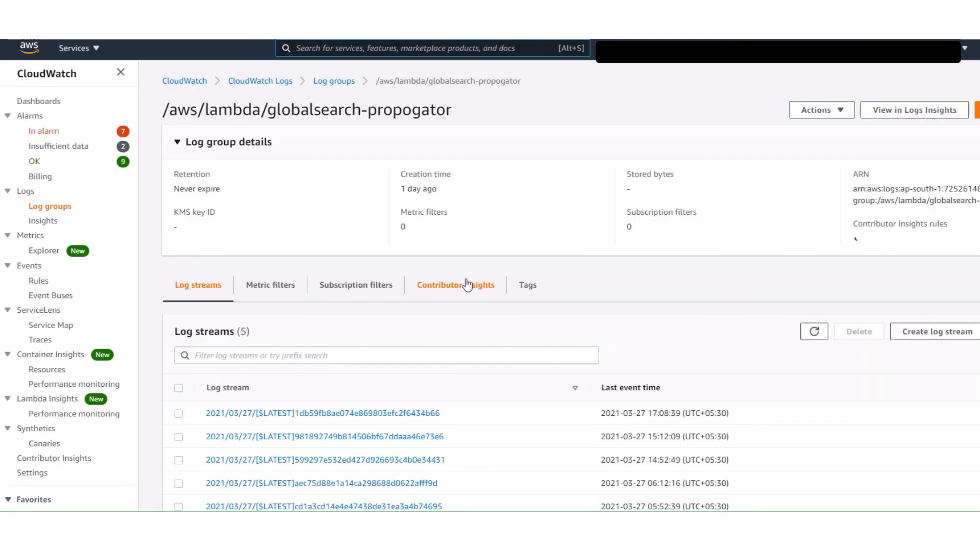
{"action": "left_click", "coordinate": [414, 417]}
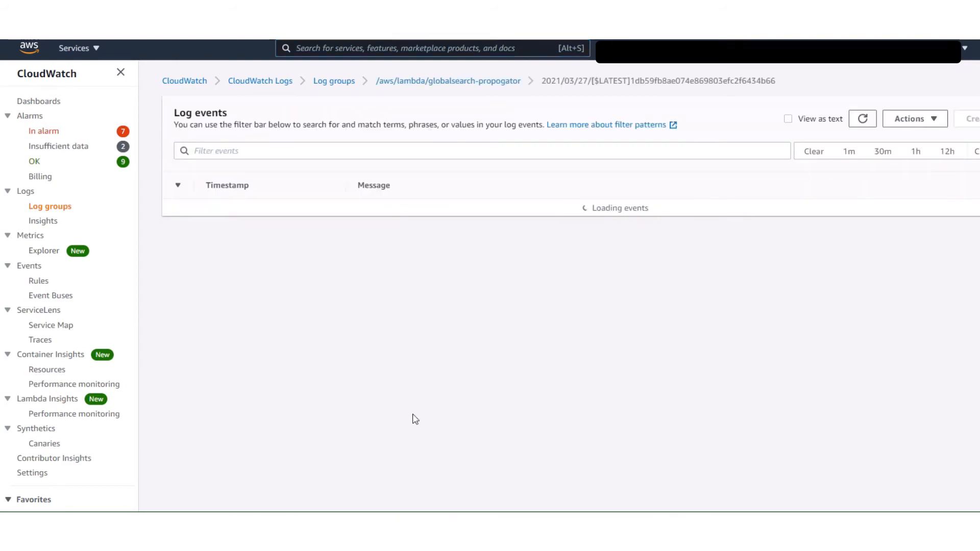
Examine the log stream from its first event, reading the SNS record and the response payload it carries.
{"action": "scroll", "coordinate": [760, 388], "scroll_direction": "up", "scroll_amount": 20}
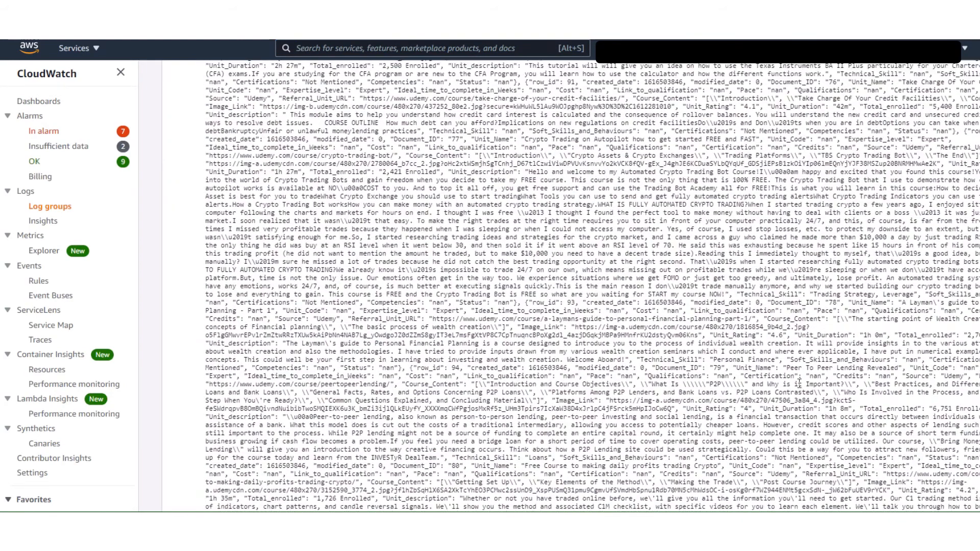
{"action": "scroll", "coordinate": [799, 383], "scroll_direction": "up", "scroll_amount": 20}
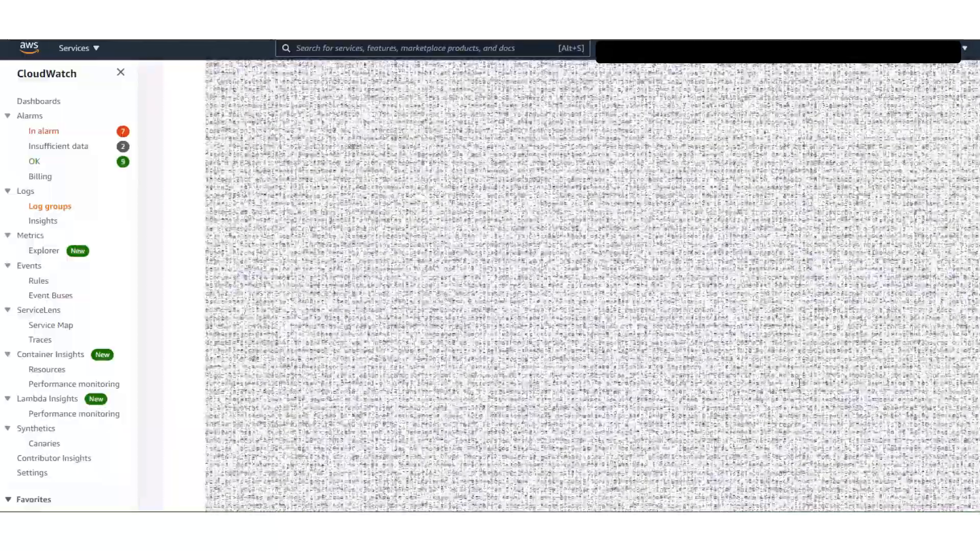
{"action": "scroll", "coordinate": [800, 383], "scroll_direction": "up", "scroll_amount": 20}
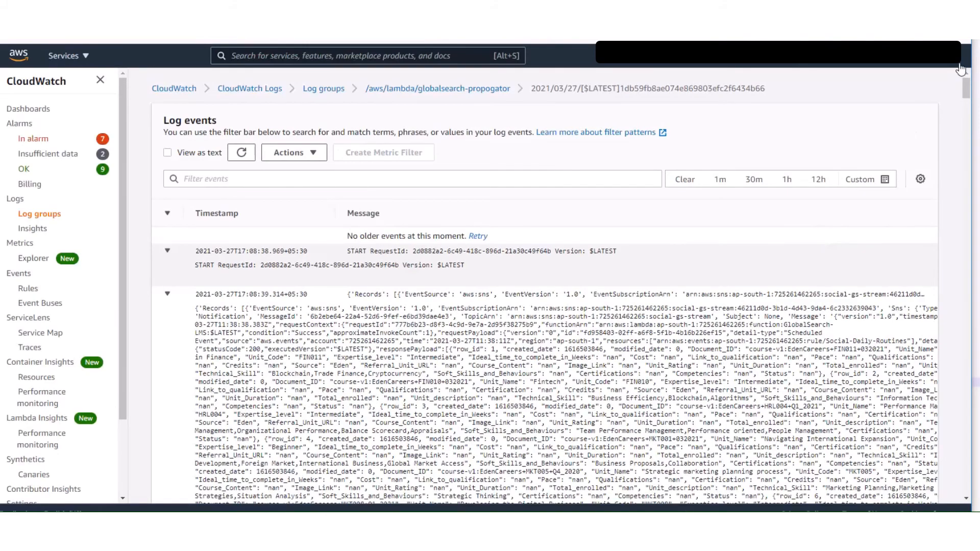
{"action": "scroll", "coordinate": [916, 212], "scroll_direction": "down", "scroll_amount": 5}
{"action": "scroll", "coordinate": [917, 213], "scroll_direction": "down", "scroll_amount": 5}
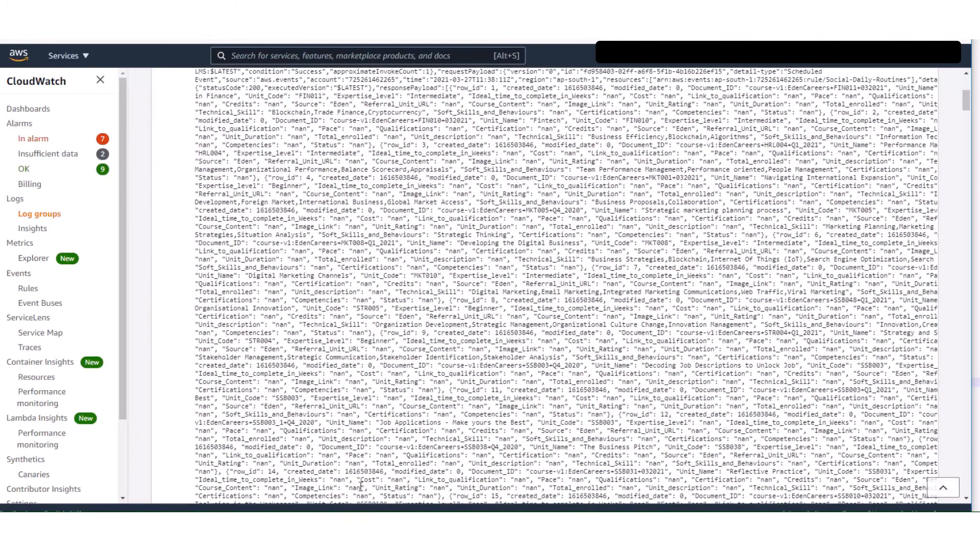
{"action": "scroll", "coordinate": [910, 331], "scroll_direction": "up", "scroll_amount": 5}
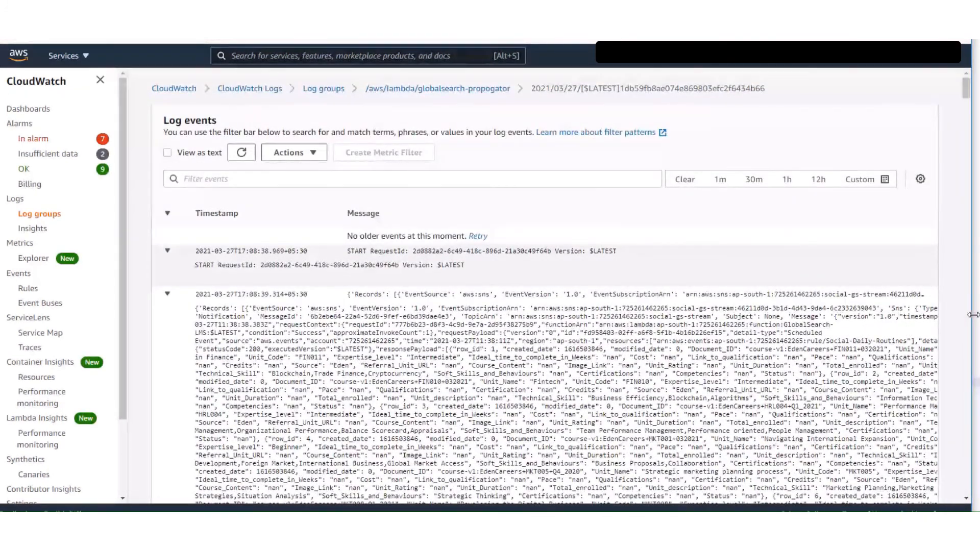
{"action": "left_click_drag", "start_coordinate": [973, 315], "coordinate": [979, 316]}
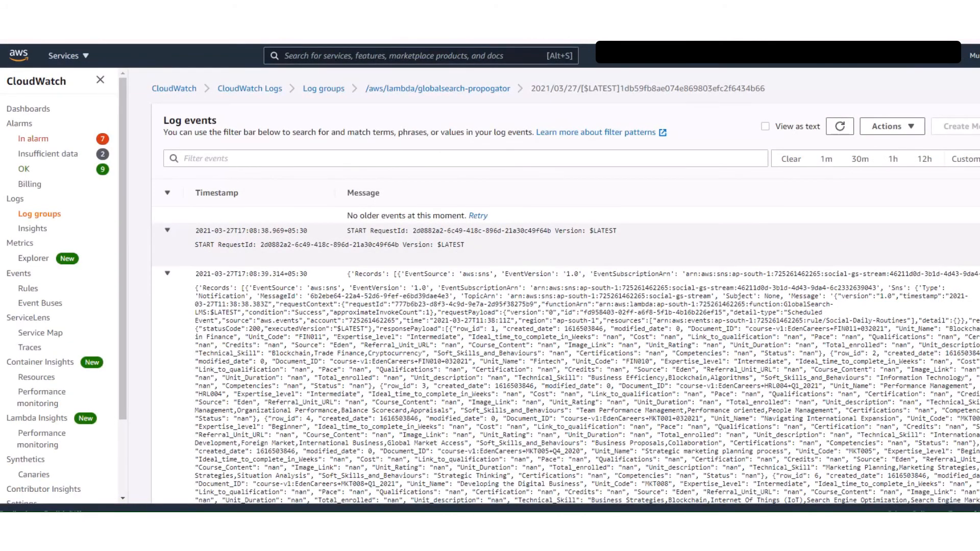
{"action": "left_click_drag", "start_coordinate": [817, 11], "coordinate": [613, 11]}
{"action": "left_click", "coordinate": [822, 303]}
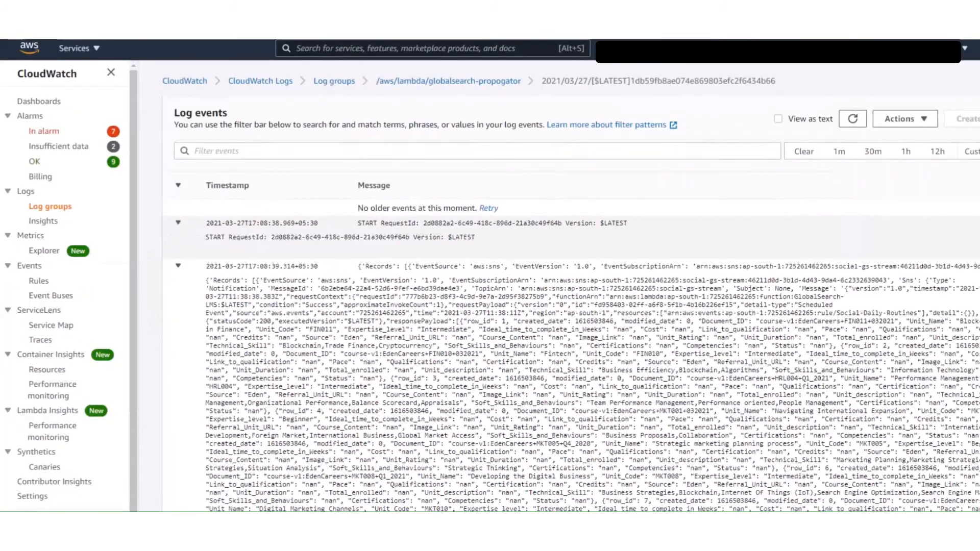
Switch to Json Parser Online, replace its input with the copied SNS log record, and inspect the parsed request and response sections.
{"action": "mouse_move", "coordinate": [1, 260]}
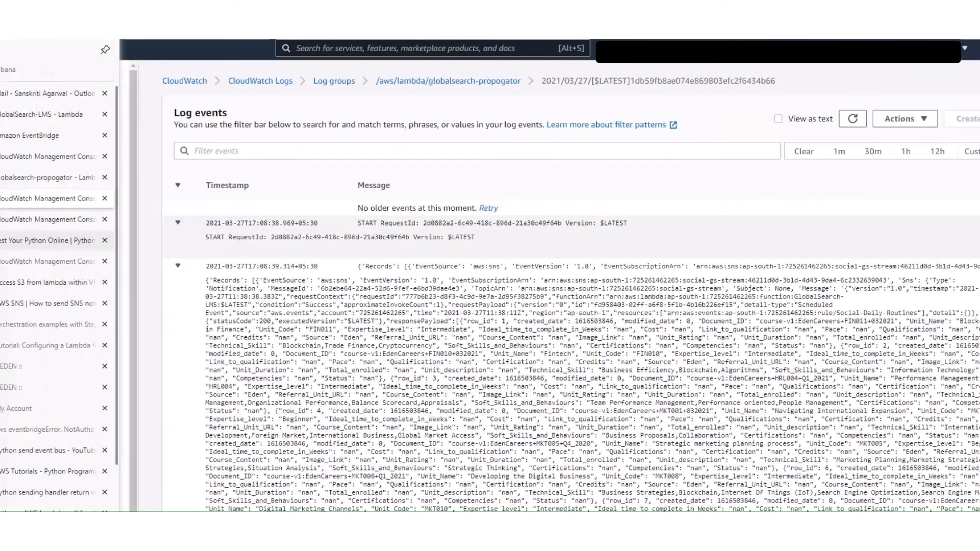
{"action": "scroll", "coordinate": [56, 263], "scroll_direction": "down", "scroll_amount": 3}
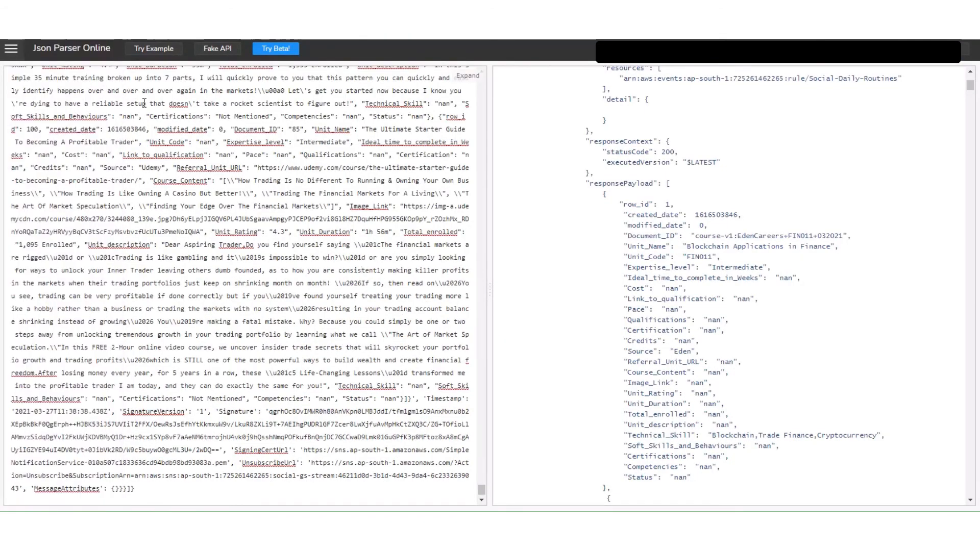
{"action": "scroll", "coordinate": [144, 103], "scroll_direction": "up", "scroll_amount": 8}
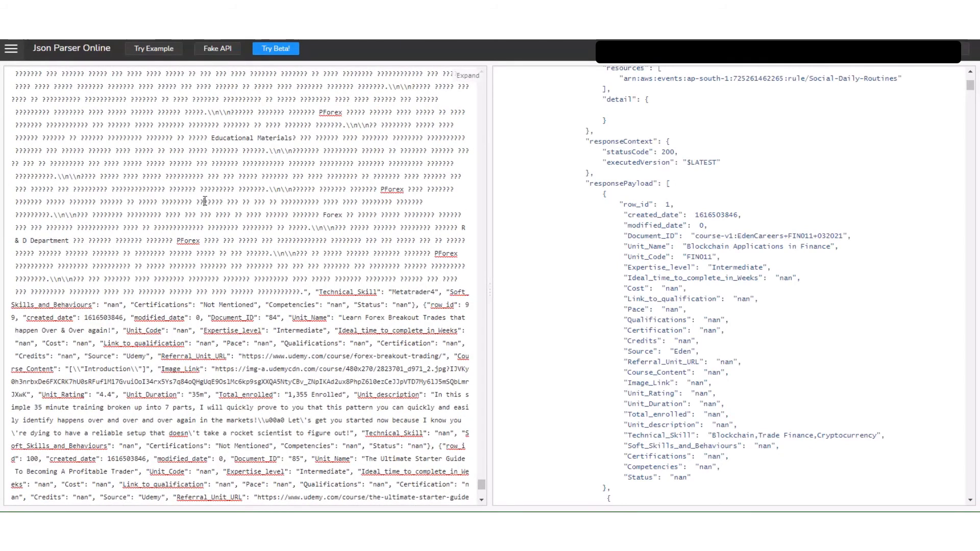
{"action": "key", "text": "ctrl+a"}
{"action": "key", "text": "BackSpace"}
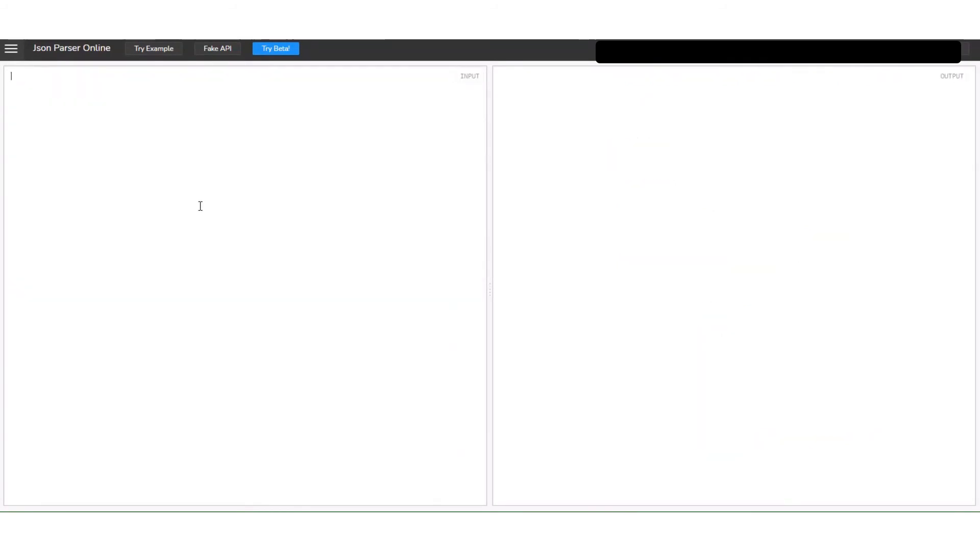
{"action": "key", "text": "ctrl+v"}
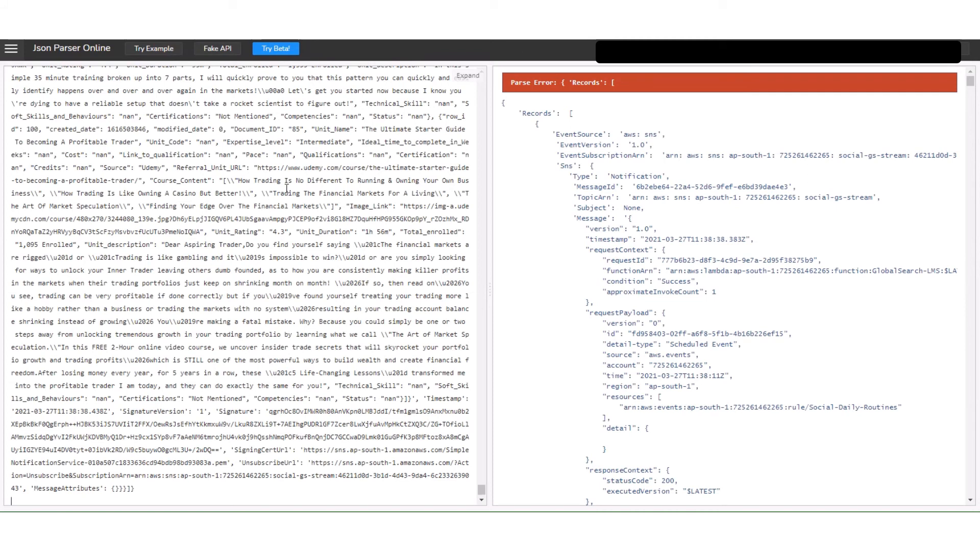
{"action": "key", "text": "BackSpace"}
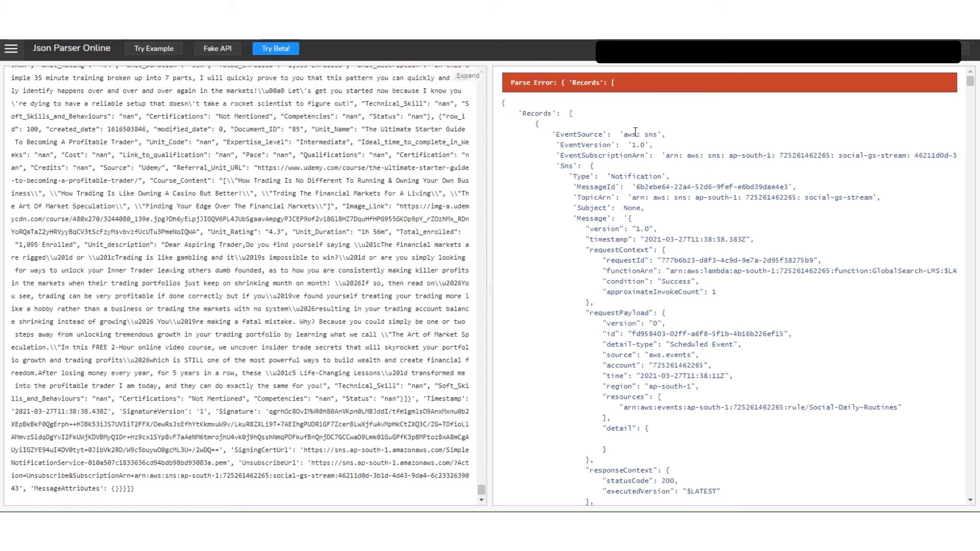
{"action": "scroll", "coordinate": [652, 187], "scroll_direction": "down", "scroll_amount": 4}
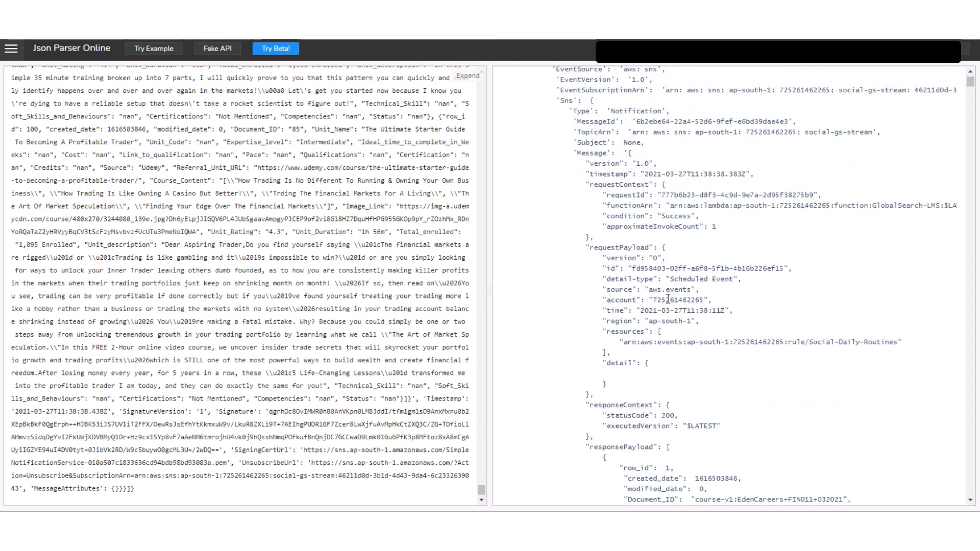
Inspect the parsed SNS record's triggering rule ARN, its requestContext functionArn and its EventSource.
{"action": "left_click_drag", "start_coordinate": [679, 342], "coordinate": [903, 342]}
{"action": "left_click", "coordinate": [902, 337]}
{"action": "left_click_drag", "start_coordinate": [846, 206], "coordinate": [920, 231]}
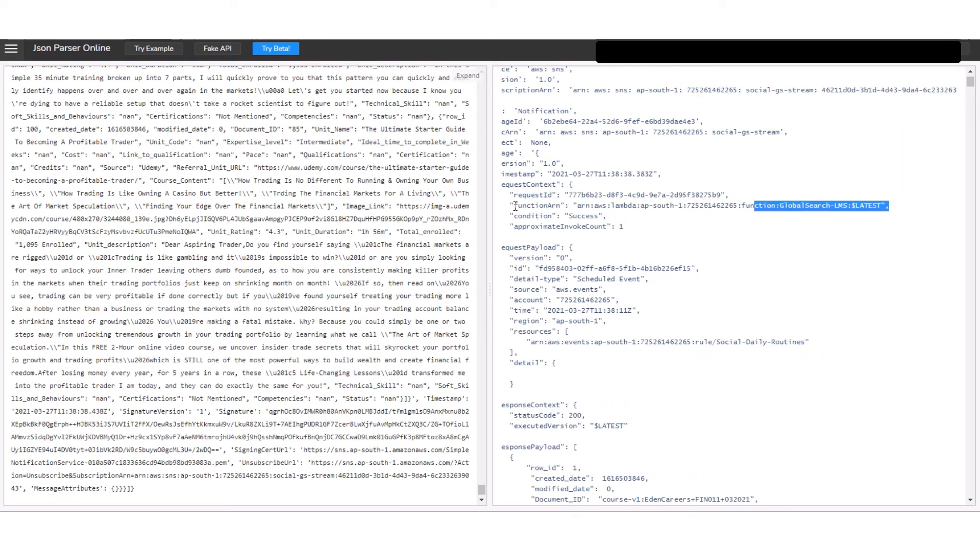
{"action": "left_click_drag", "start_coordinate": [514, 206], "coordinate": [640, 207]}
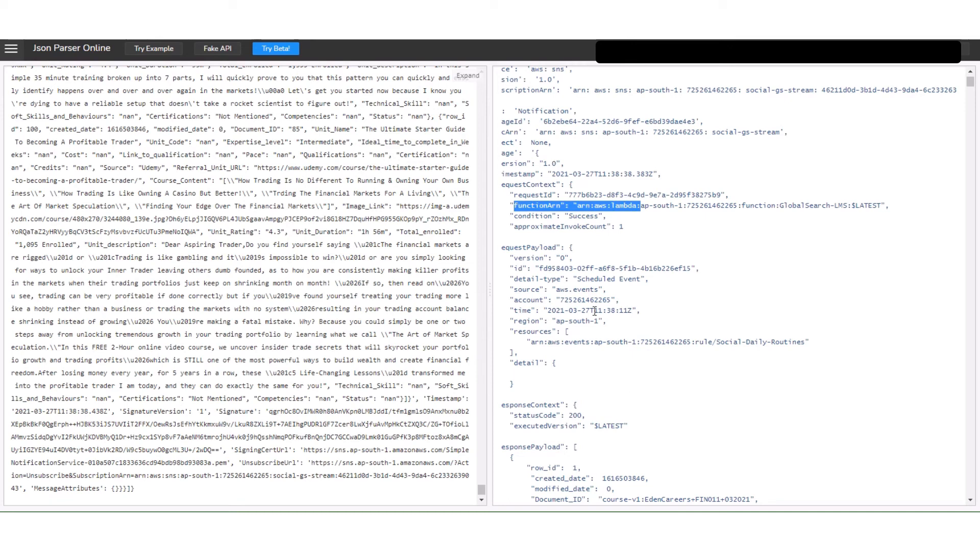
{"action": "left_click", "coordinate": [643, 256]}
{"action": "left_click_drag", "start_coordinate": [645, 205], "coordinate": [455, 201]}
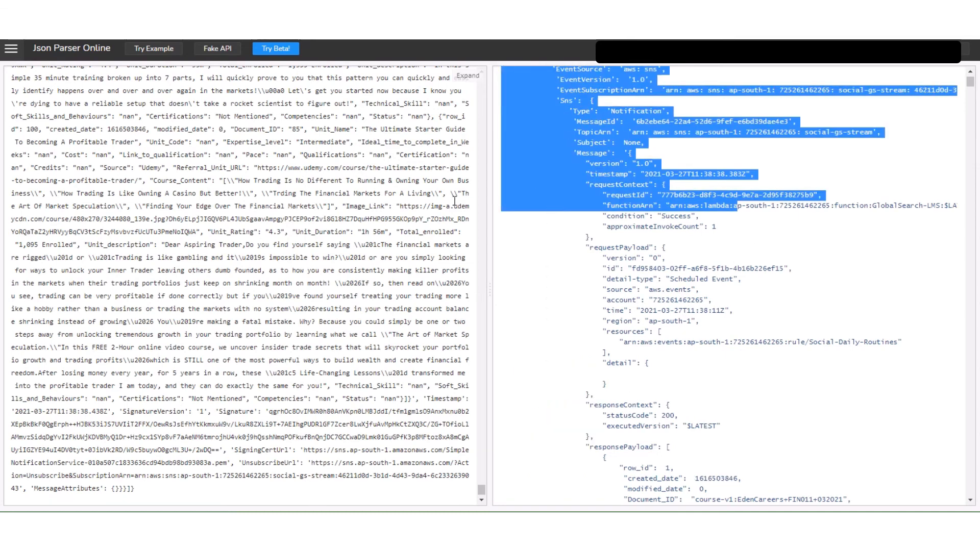
{"action": "left_click", "coordinate": [820, 263]}
{"action": "scroll", "coordinate": [739, 289], "scroll_direction": "up", "scroll_amount": 2}
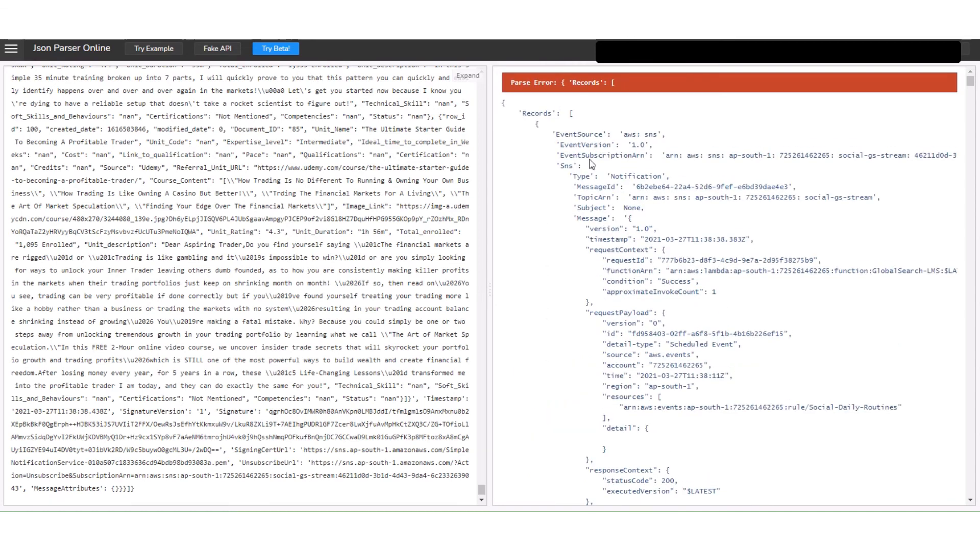
{"action": "left_click_drag", "start_coordinate": [624, 134], "coordinate": [659, 134]}
Examine the responsePayload section of the parsed message and read through its first few course records.
{"action": "scroll", "coordinate": [794, 326], "scroll_direction": "down", "scroll_amount": 6}
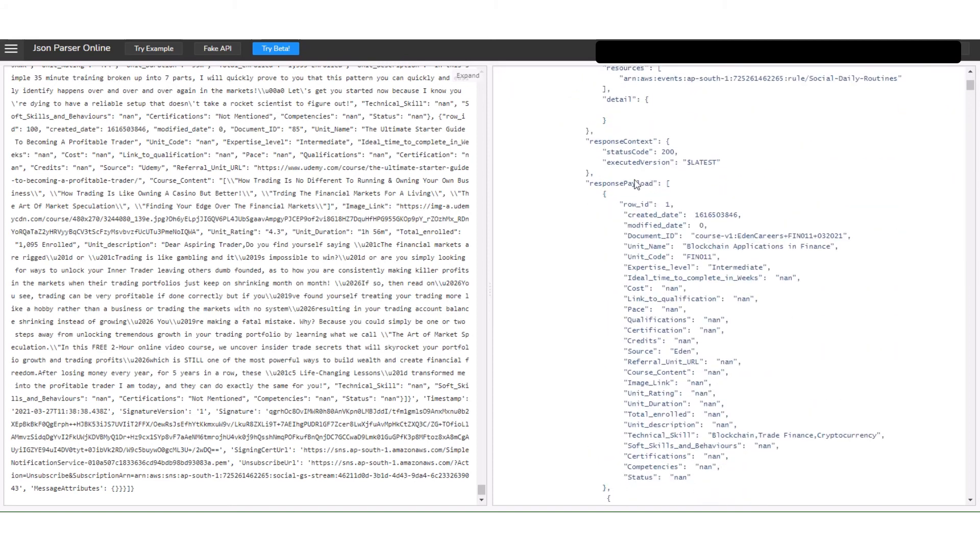
{"action": "double_click", "coordinate": [637, 184]}
{"action": "left_click_drag", "start_coordinate": [666, 185], "coordinate": [843, 235]}
{"action": "left_click", "coordinate": [705, 259]}
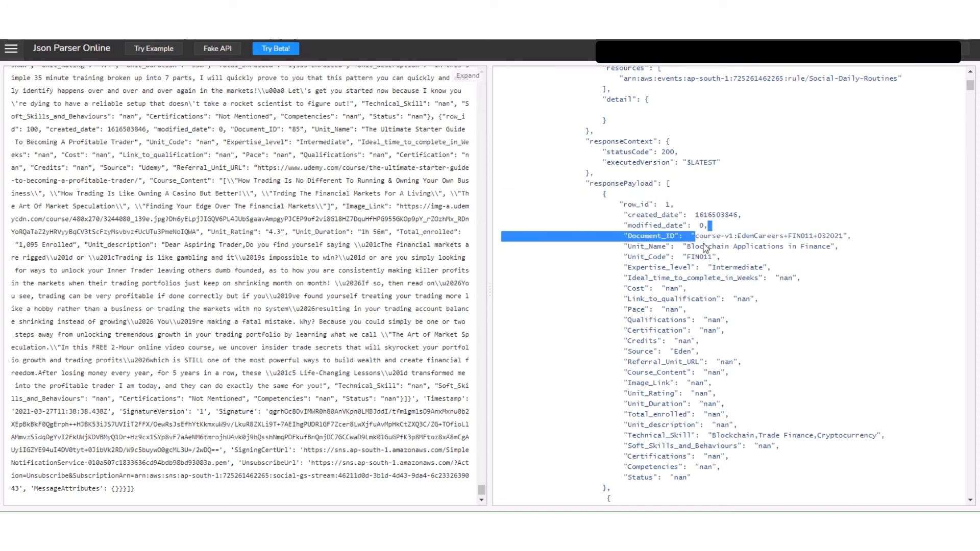
{"action": "left_click", "coordinate": [688, 245]}
{"action": "double_click", "coordinate": [637, 183]}
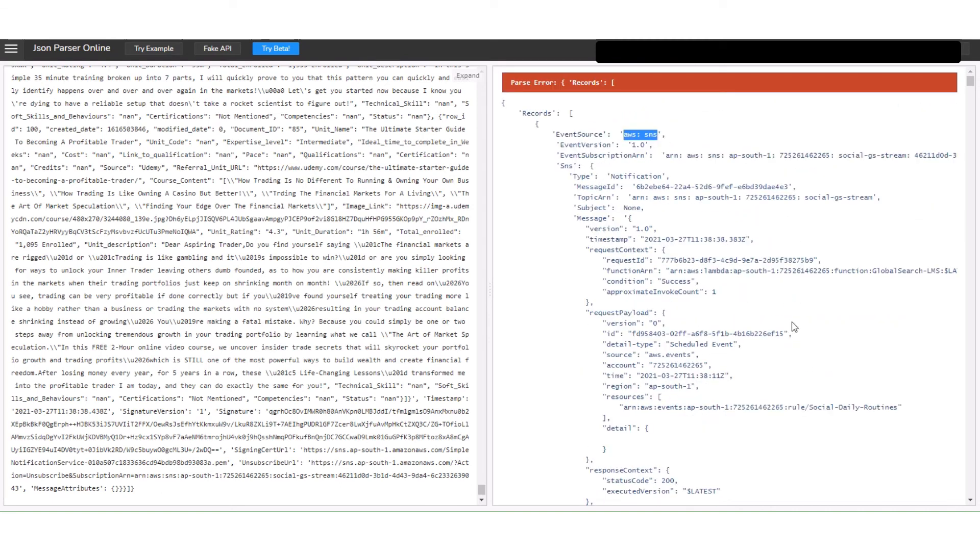
{"action": "scroll", "coordinate": [794, 327], "scroll_direction": "down", "scroll_amount": 6}
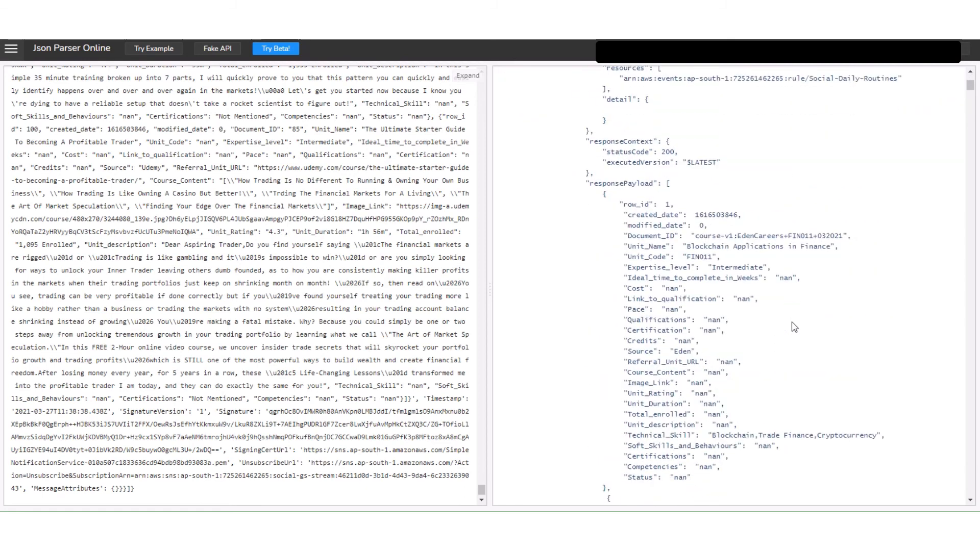
{"action": "double_click", "coordinate": [635, 184]}
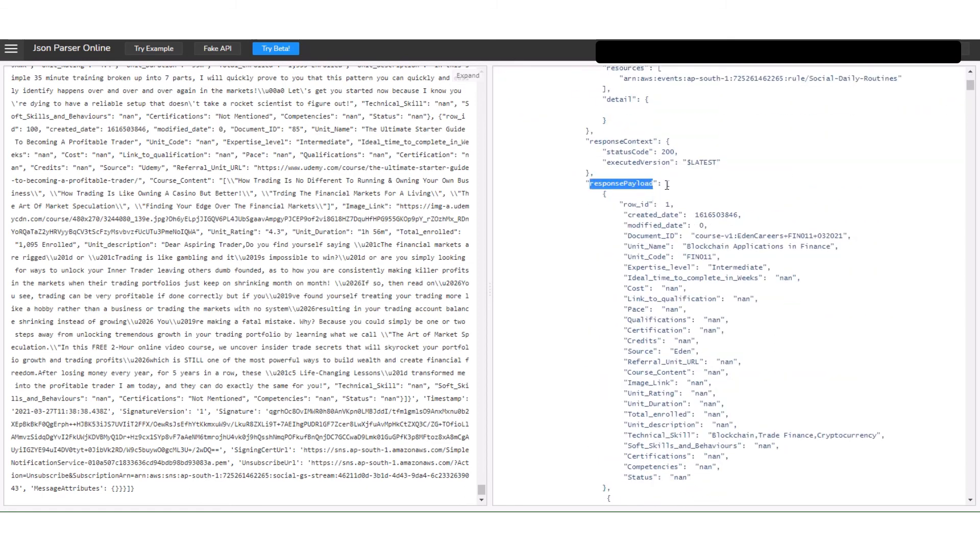
{"action": "left_click_drag", "start_coordinate": [666, 185], "coordinate": [705, 251]}
{"action": "left_click", "coordinate": [706, 258]}
{"action": "scroll", "coordinate": [786, 323], "scroll_direction": "up", "scroll_amount": 6}
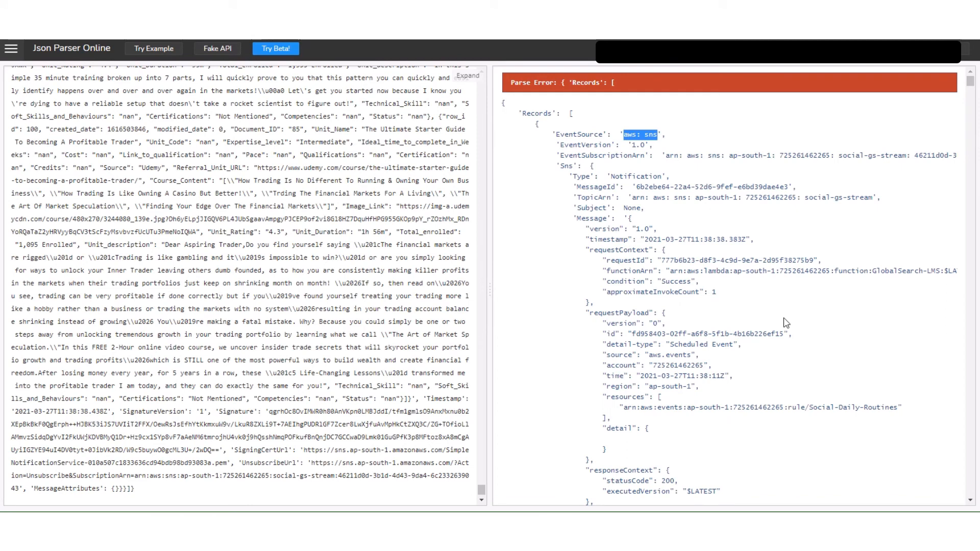
{"action": "scroll", "coordinate": [786, 323], "scroll_direction": "down", "scroll_amount": 6}
{"action": "double_click", "coordinate": [635, 184]}
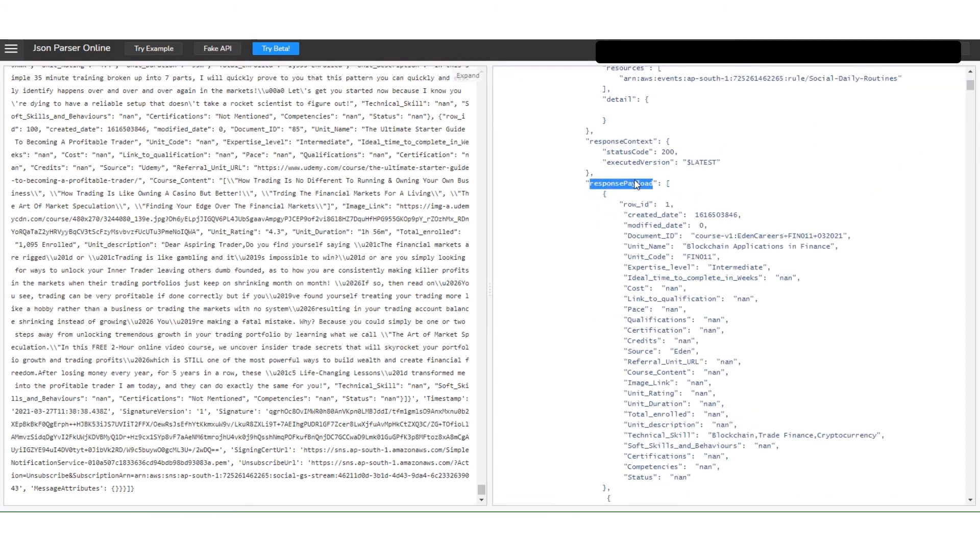
{"action": "scroll", "coordinate": [730, 288], "scroll_direction": "up", "scroll_amount": 5}
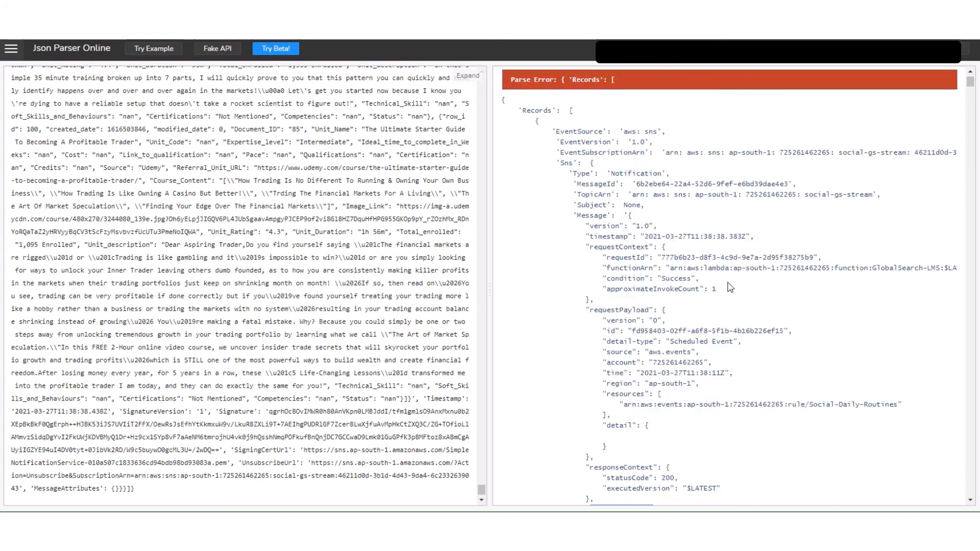
{"action": "scroll", "coordinate": [730, 287], "scroll_direction": "down", "scroll_amount": 1}
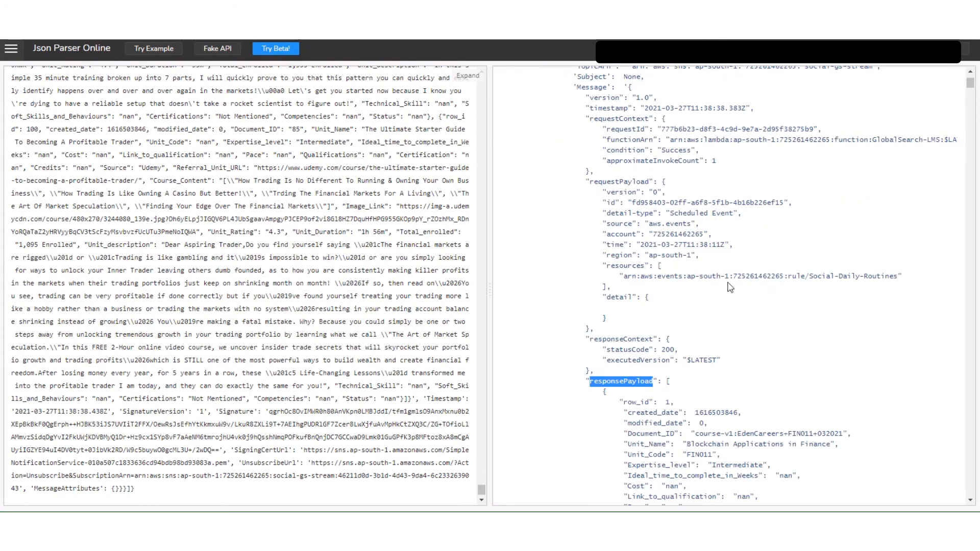
{"action": "scroll", "coordinate": [730, 288], "scroll_direction": "down", "scroll_amount": 11}
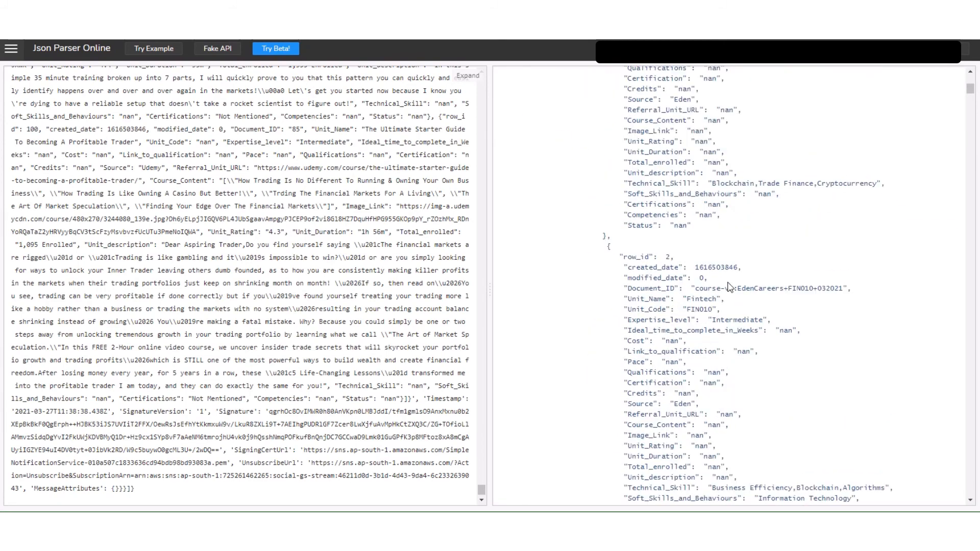
{"action": "scroll", "coordinate": [908, 148], "scroll_direction": "down", "scroll_amount": 20}
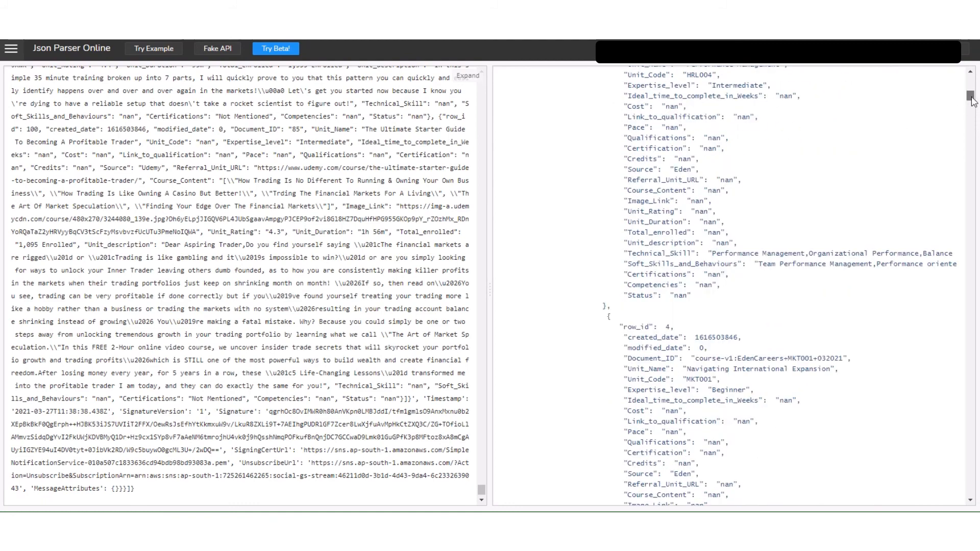
Review the SNS metadata at the end of the parsed record, from Timestamp and signature fields to UnsubscribeUrl and MessageAttributes.
{"action": "left_click_drag", "start_coordinate": [960, 144], "coordinate": [938, 496]}
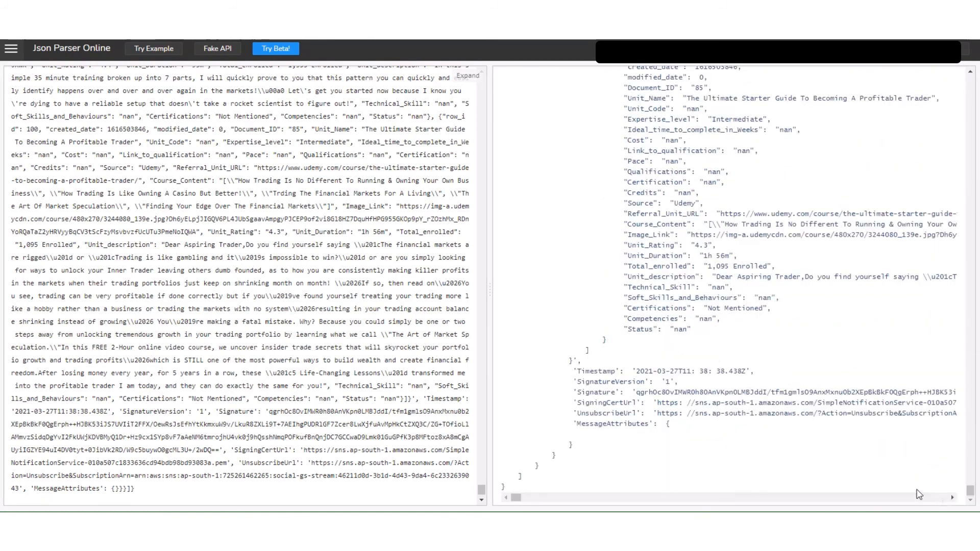
{"action": "double_click", "coordinate": [596, 371]}
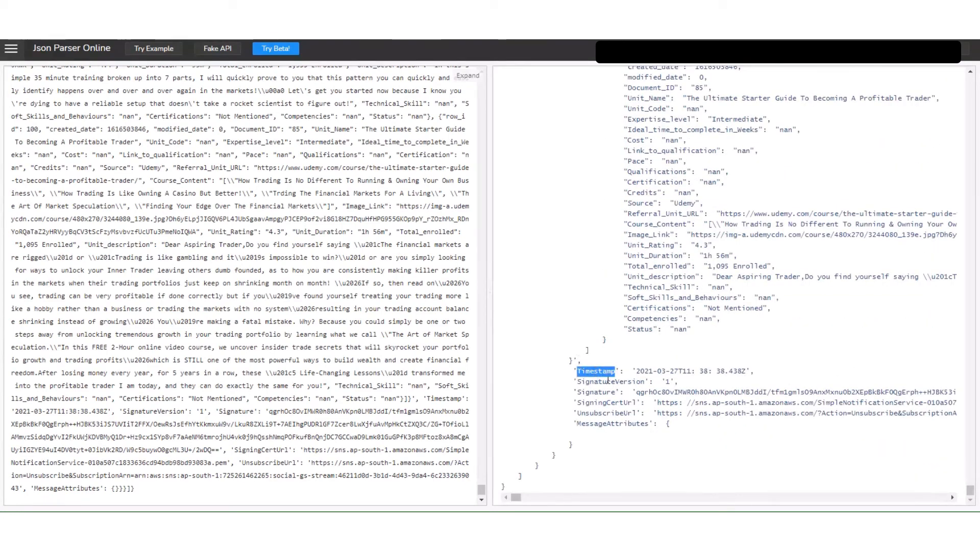
{"action": "double_click", "coordinate": [610, 382]}
{"action": "double_click", "coordinate": [600, 392]}
{"action": "double_click", "coordinate": [607, 403]}
{"action": "double_click", "coordinate": [607, 413]}
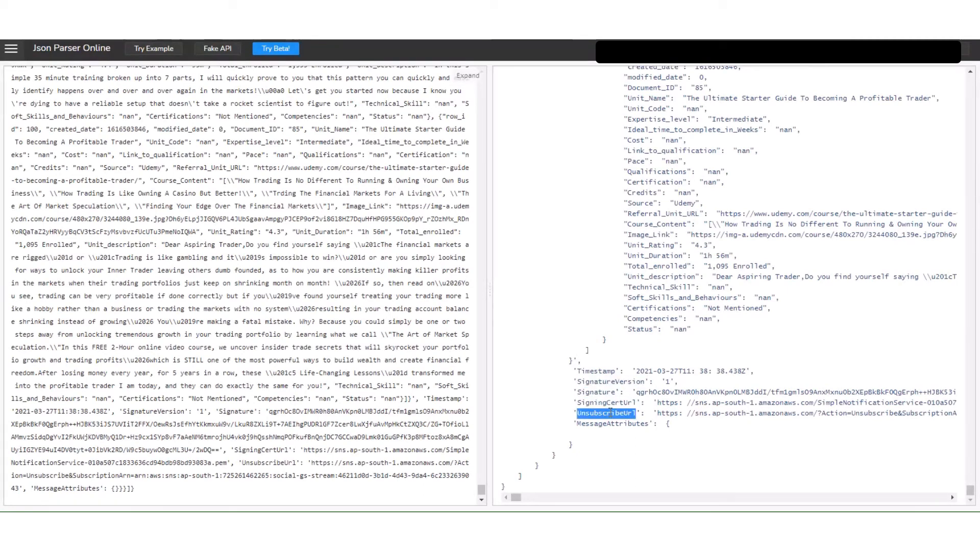
{"action": "left_click_drag", "start_coordinate": [688, 405], "coordinate": [734, 417]}
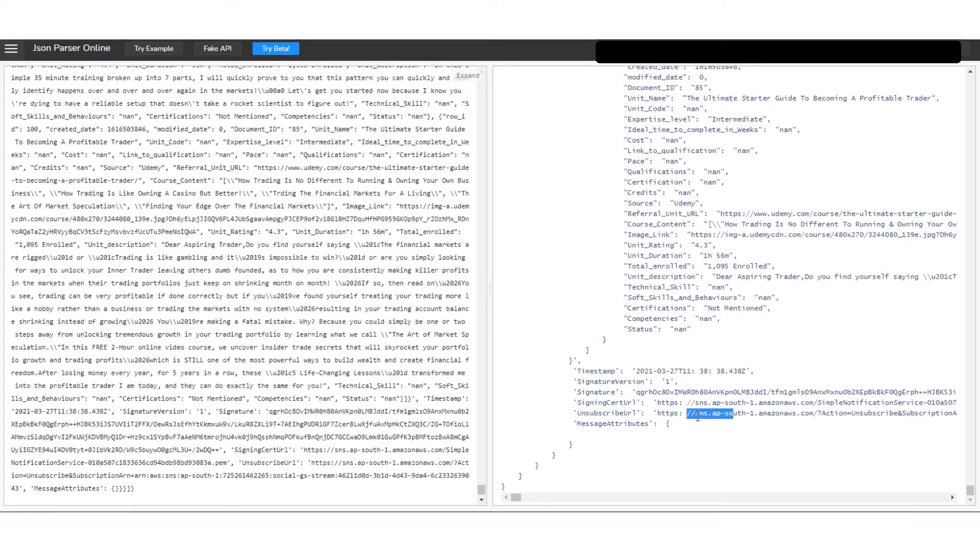
{"action": "left_click", "coordinate": [641, 427]}
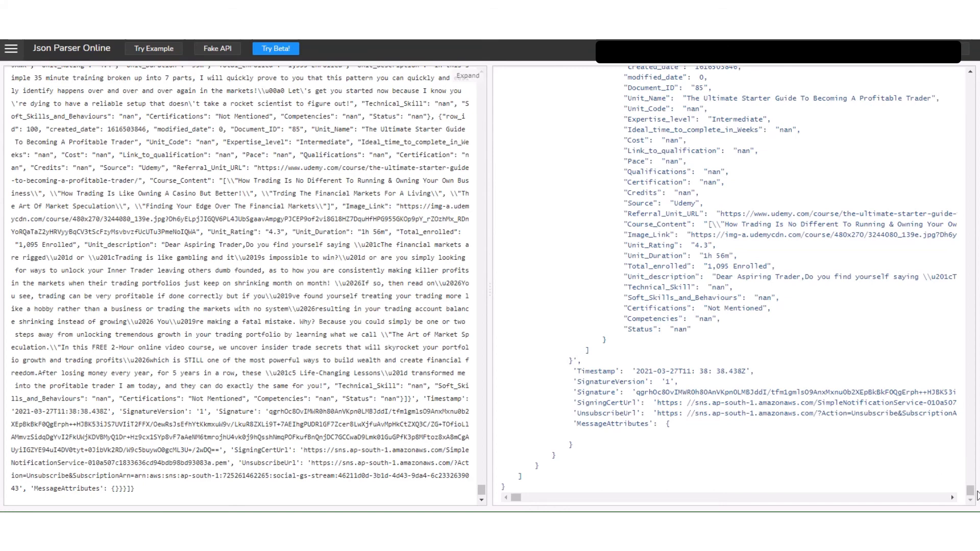
Check the row_id of the last course record in the response payload, and return to the start of the parsed output.
{"action": "mouse_move", "coordinate": [971, 491]}
{"action": "left_mouse_down"}
{"action": "mouse_move", "coordinate": [975, 198]}
{"action": "mouse_move", "coordinate": [970, 491]}
{"action": "left_mouse_up"}
{"action": "scroll", "coordinate": [781, 323], "scroll_direction": "up", "scroll_amount": 12}
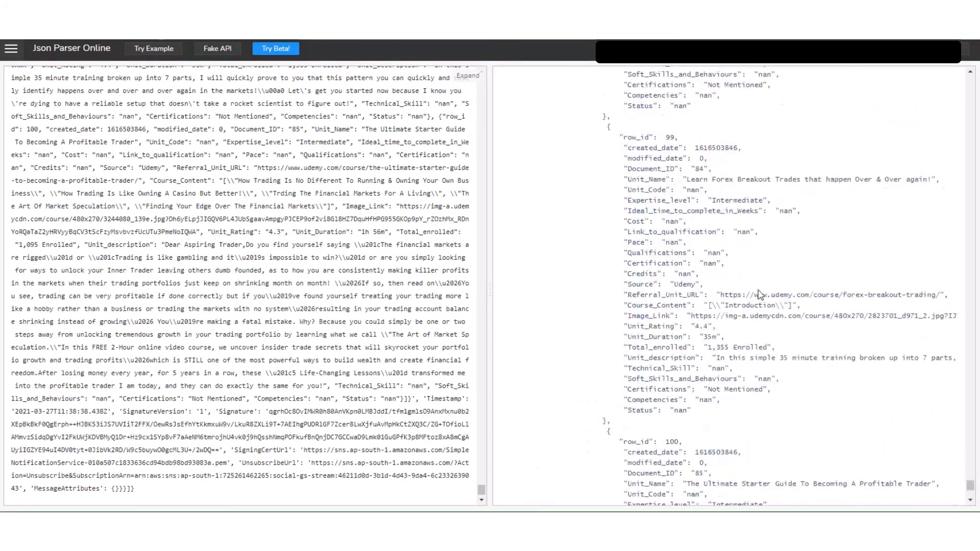
{"action": "double_click", "coordinate": [672, 451]}
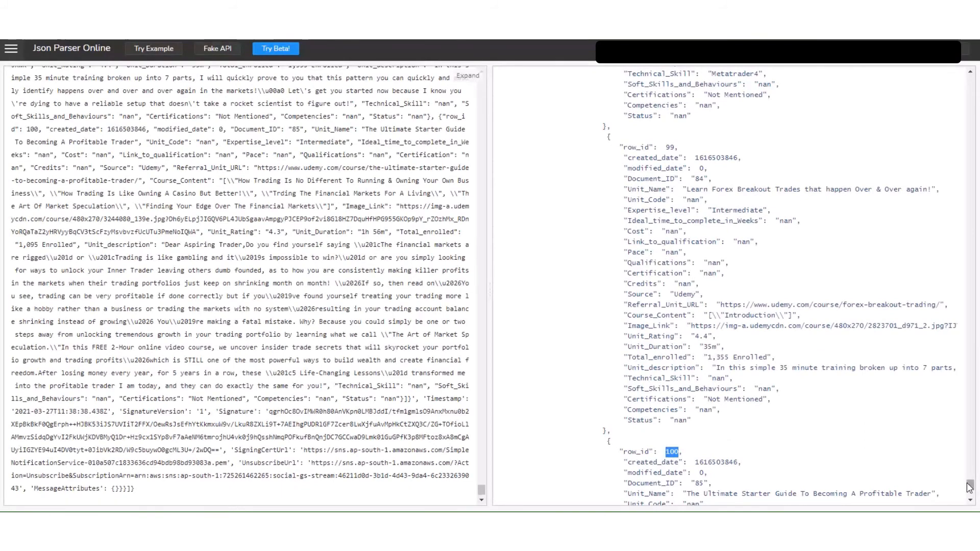
{"action": "left_click_drag", "start_coordinate": [970, 486], "coordinate": [969, 79]}
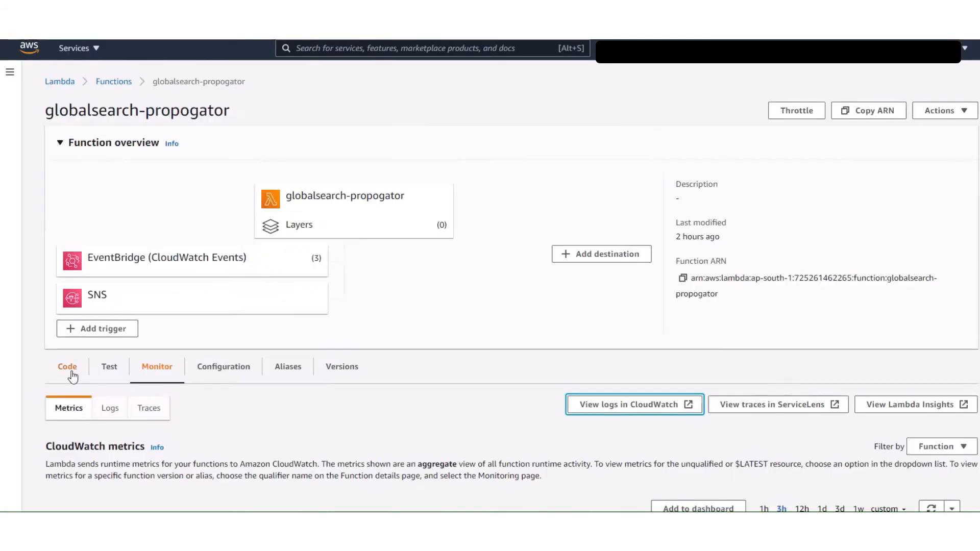
Switch to the globalsearch-propogator Lambda function and open its code source in the editor.
{"action": "left_click", "coordinate": [66, 372]}
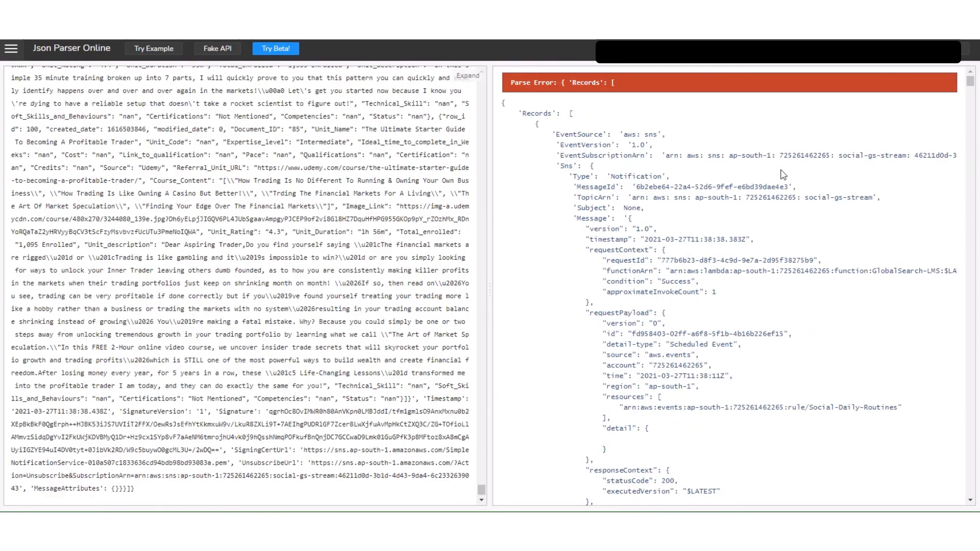
{"action": "double_click", "coordinate": [536, 114]}
{"action": "mouse_move", "coordinate": [19, 200]}
{"action": "scroll", "coordinate": [19, 201], "scroll_direction": "up", "scroll_amount": 3}
{"action": "left_click", "coordinate": [26, 178]}
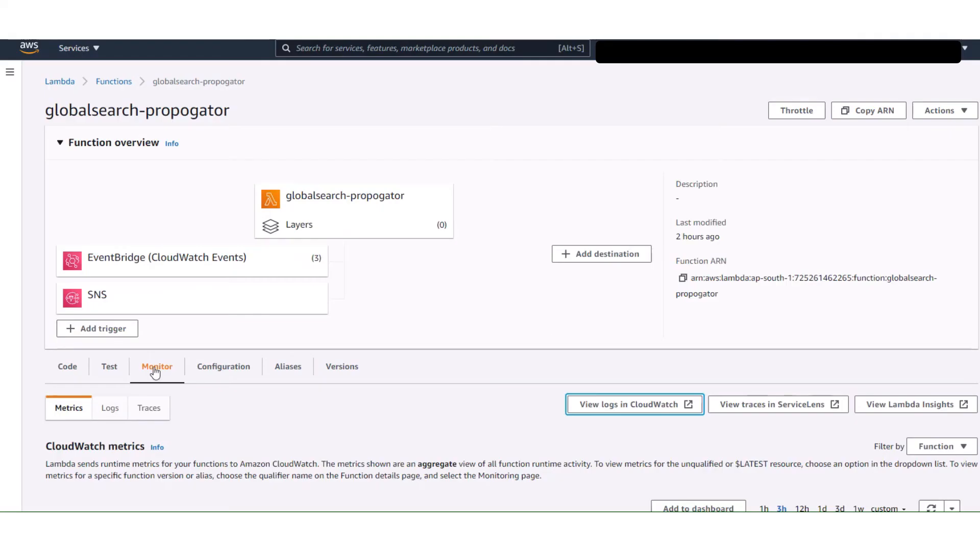
{"action": "left_click", "coordinate": [71, 373]}
{"action": "scroll", "coordinate": [458, 368], "scroll_direction": "down", "scroll_amount": 6}
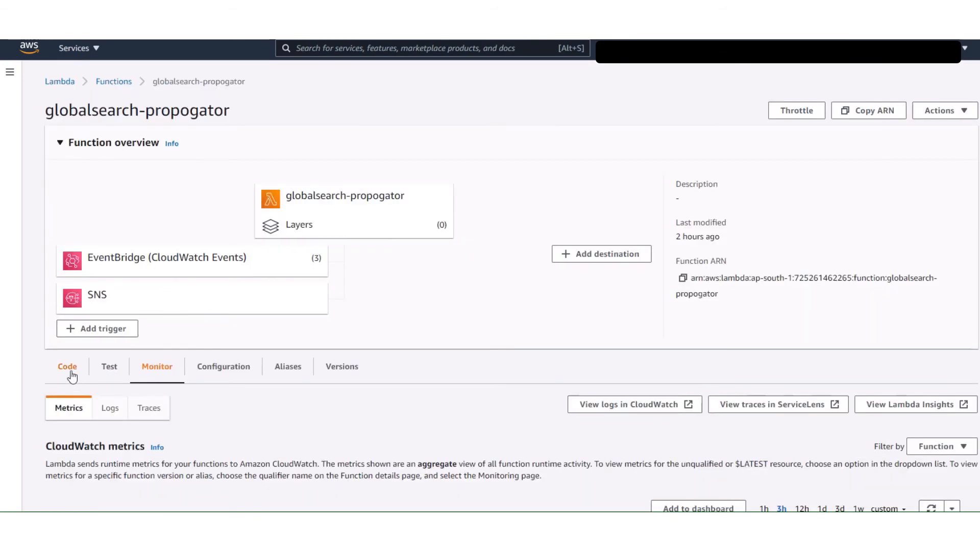
{"action": "left_click", "coordinate": [68, 372]}
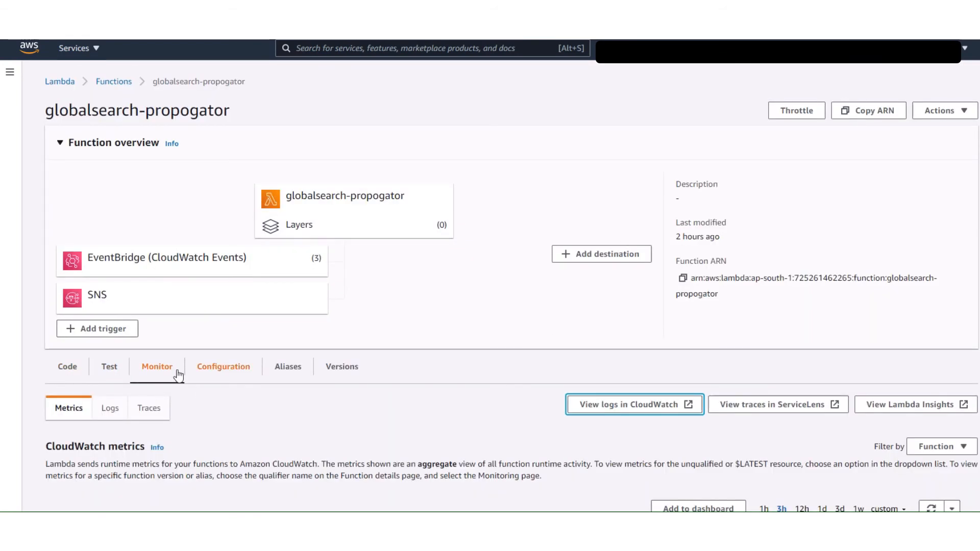
{"action": "left_click", "coordinate": [71, 373]}
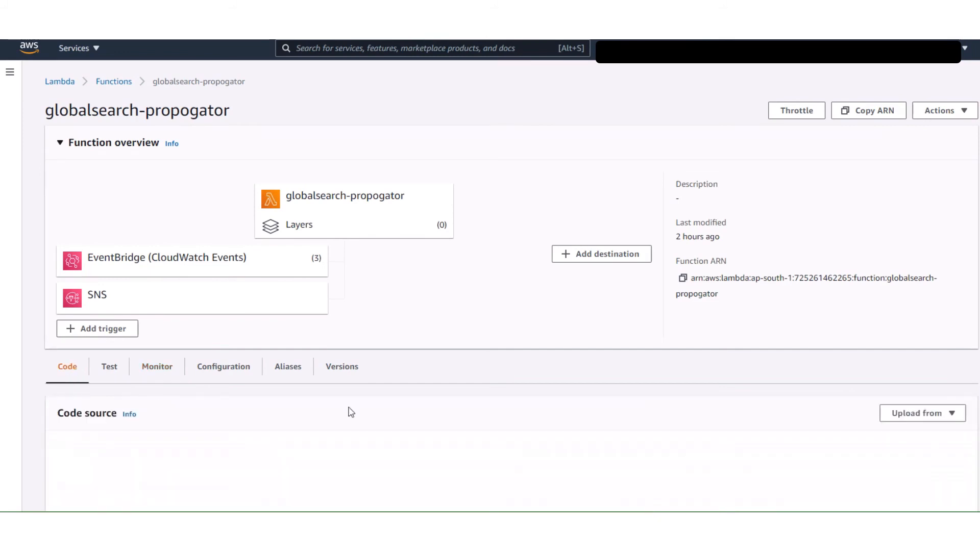
{"action": "scroll", "coordinate": [458, 368], "scroll_direction": "down", "scroll_amount": 5}
{"action": "scroll", "coordinate": [459, 371], "scroll_direction": "down", "scroll_amount": 2}
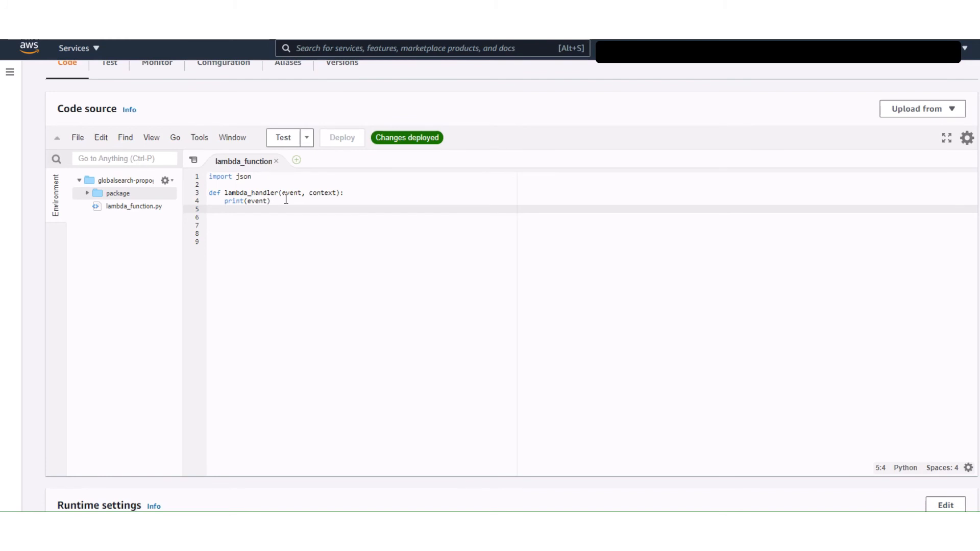
Below print(event) in lambda_function, start a courseList assignment that indexes event by 'Records' and 'sns'.
{"action": "type", "text": "courseList="}
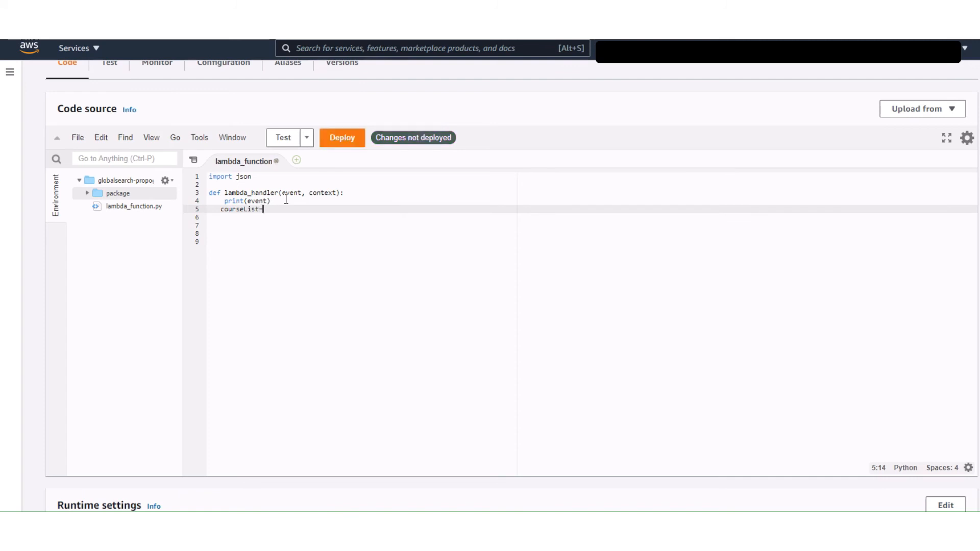
{"action": "type", "text": "event[]'Records'][]'sns']["}
Complete the courseList expression with the quoted key 'requestPayload' and save lambda_function.
{"action": "key", "text": "ctrl+s"}
{"action": "type", "text": "requestPayload"}
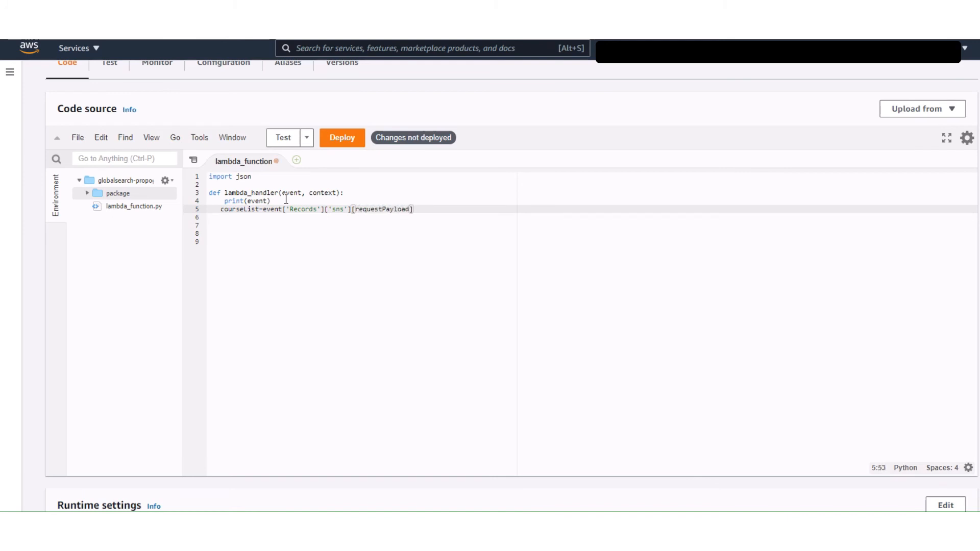
{"action": "key", "text": "ctrl+s"}
{"action": "type", "text": "'"}
{"action": "left_click", "coordinate": [356, 209]}
{"action": "type", "text": "'"}
Return to Json Parser Online and check the exact Records and Sns key names and nesting against the courseList expression.
{"action": "mouse_move", "coordinate": [21, 119]}
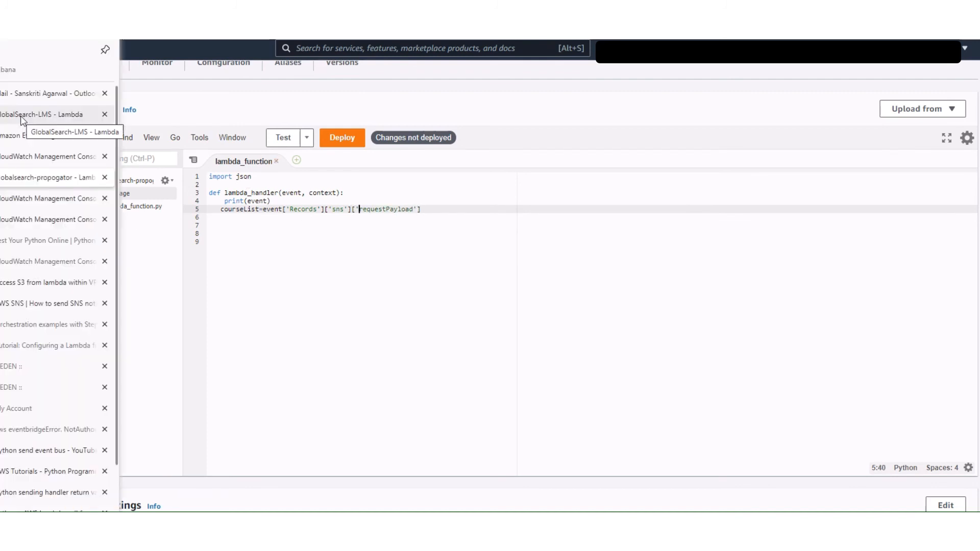
{"action": "scroll", "coordinate": [2, 507], "scroll_direction": "down", "scroll_amount": 3}
{"action": "left_click", "coordinate": [3, 508]}
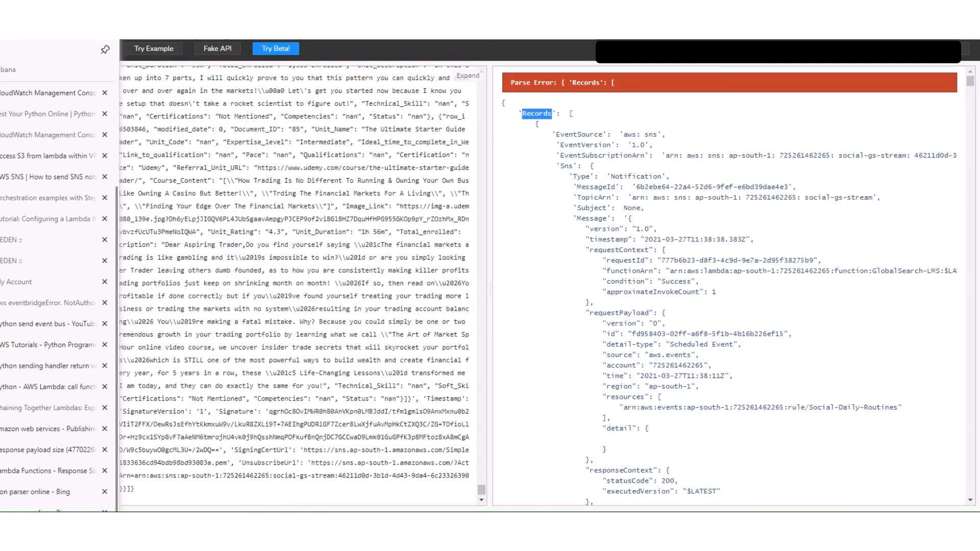
{"action": "left_click", "coordinate": [682, 284]}
{"action": "double_click", "coordinate": [567, 166]}
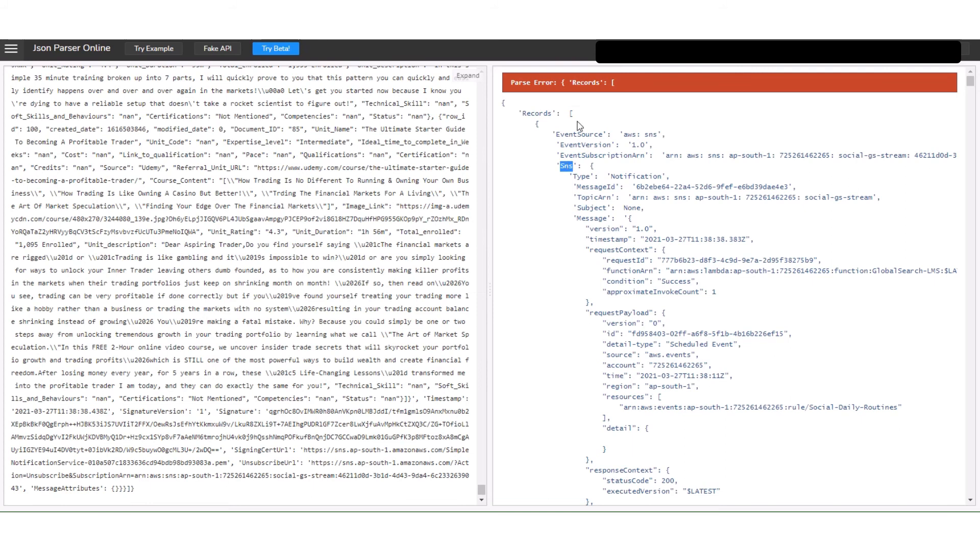
{"action": "scroll", "coordinate": [579, 122], "scroll_direction": "down", "scroll_amount": 1}
{"action": "scroll", "coordinate": [579, 123], "scroll_direction": "up", "scroll_amount": 1}
{"action": "mouse_move", "coordinate": [5, 301]}
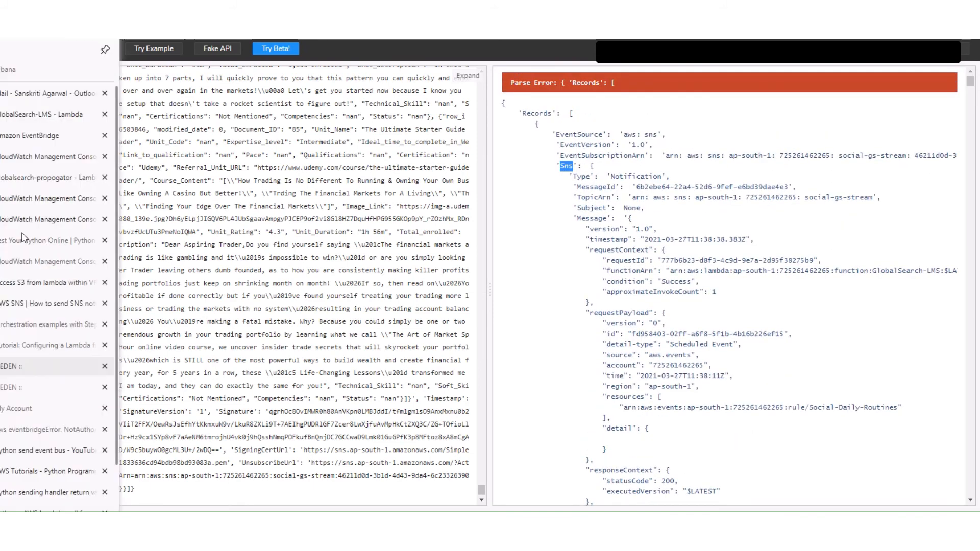
Return to the globalsearch-propogator code, shorten the courseList assignment to event['Records'], and begin a 'for row in' loop below it.
{"action": "left_click", "coordinate": [36, 166]}
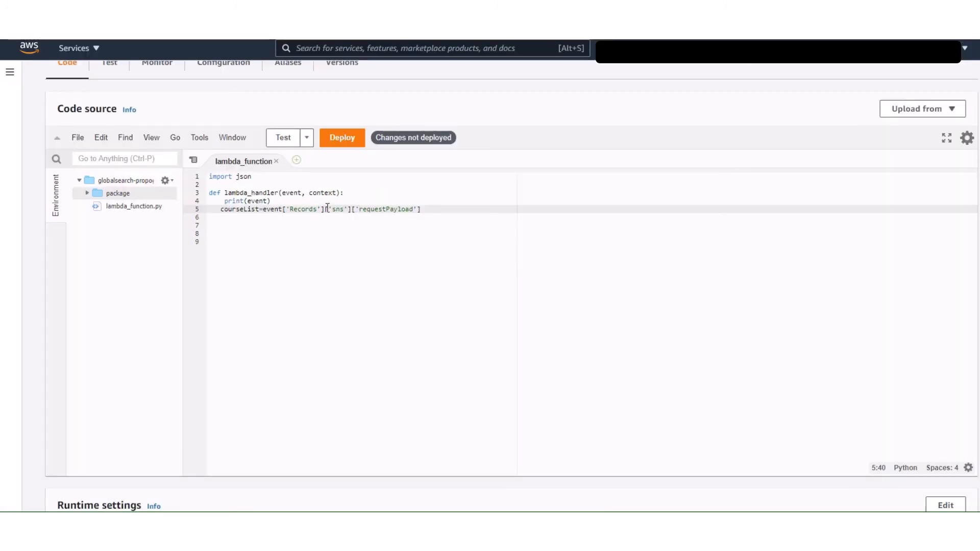
{"action": "left_click_drag", "start_coordinate": [324, 209], "coordinate": [433, 209]}
{"action": "key", "text": "BackSpace"}
{"action": "key", "text": "Return"}
{"action": "key", "text": "Return"}
{"action": "type", "text": "for "}
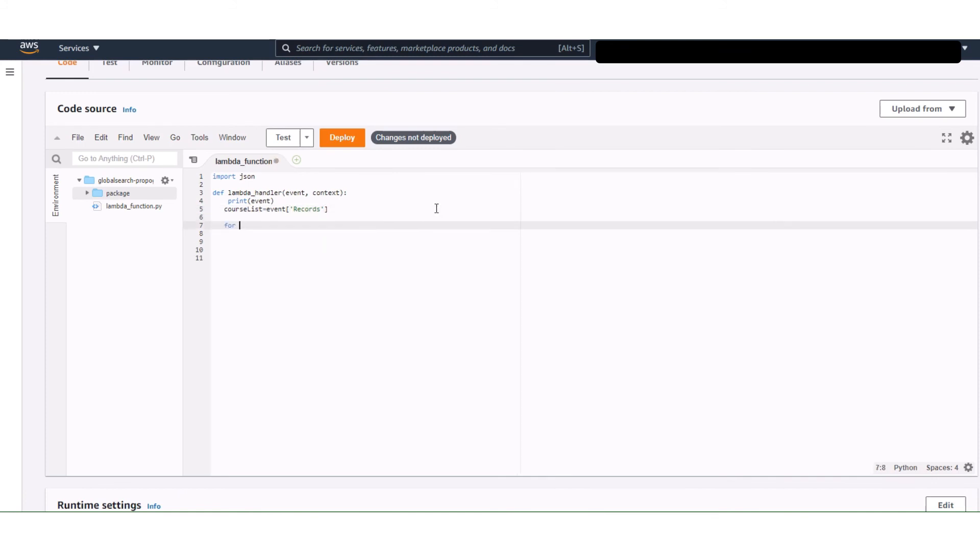
{"action": "type", "text": "row in"}
{"action": "double_click", "coordinate": [251, 210]}
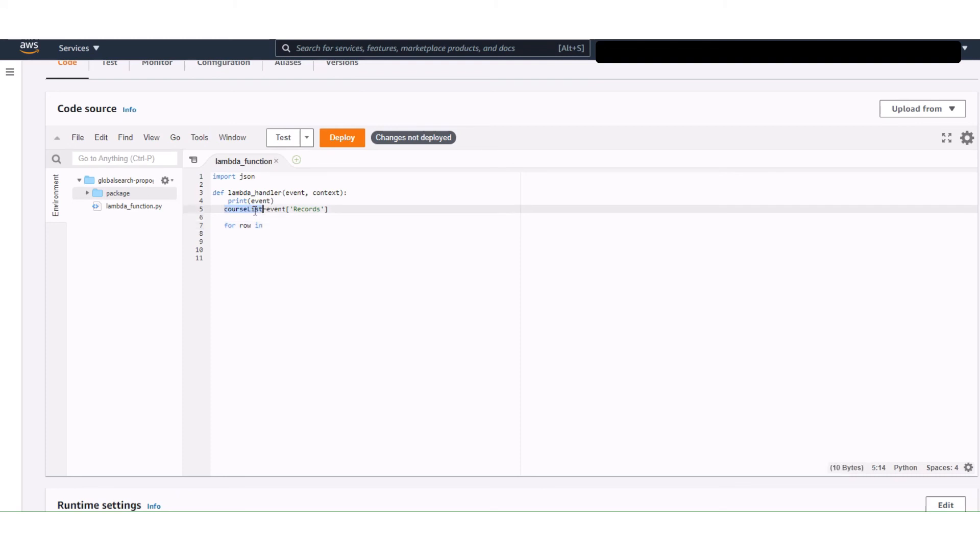
{"action": "type", "text": "records"}
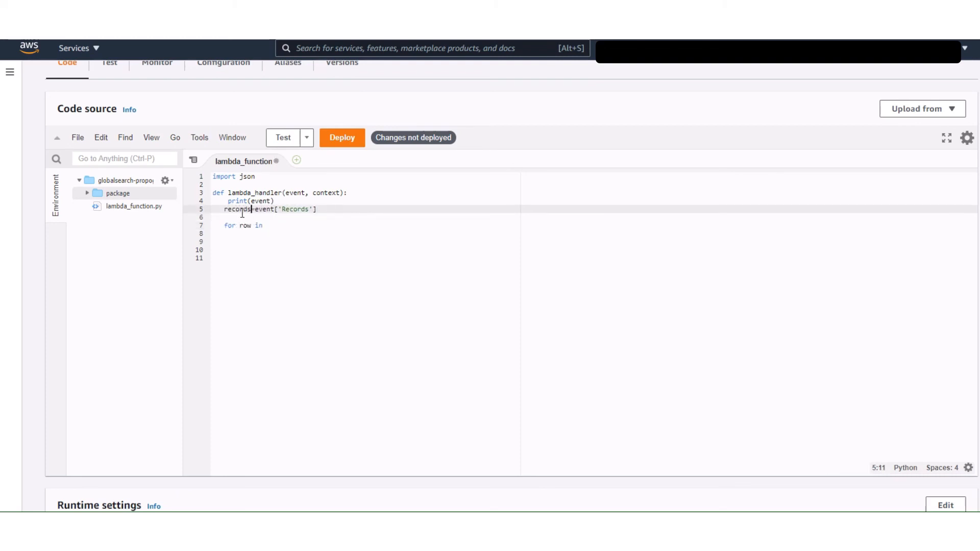
{"action": "left_click", "coordinate": [288, 225]}
{"action": "type", "text": "reco"}
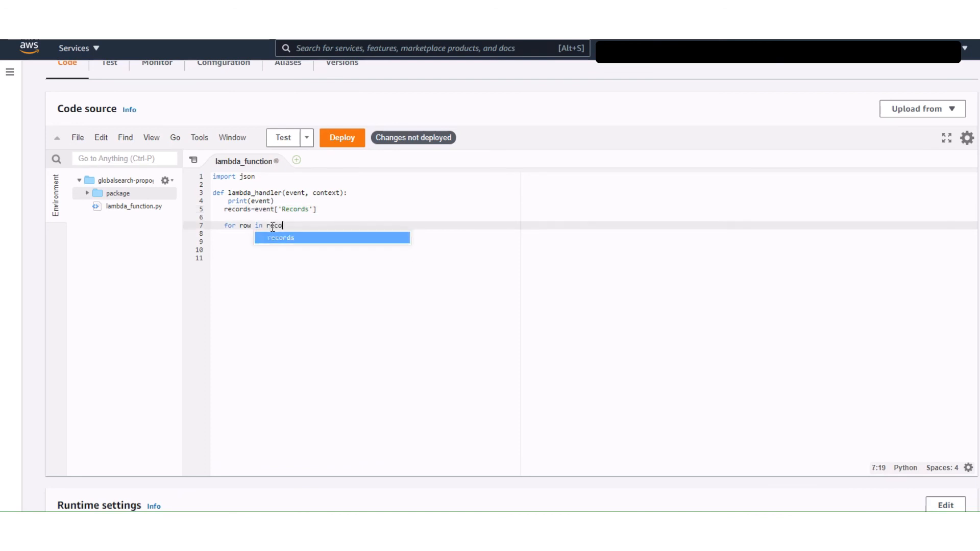
{"action": "type", "text": "rds:"}
{"action": "key", "text": "Return"}
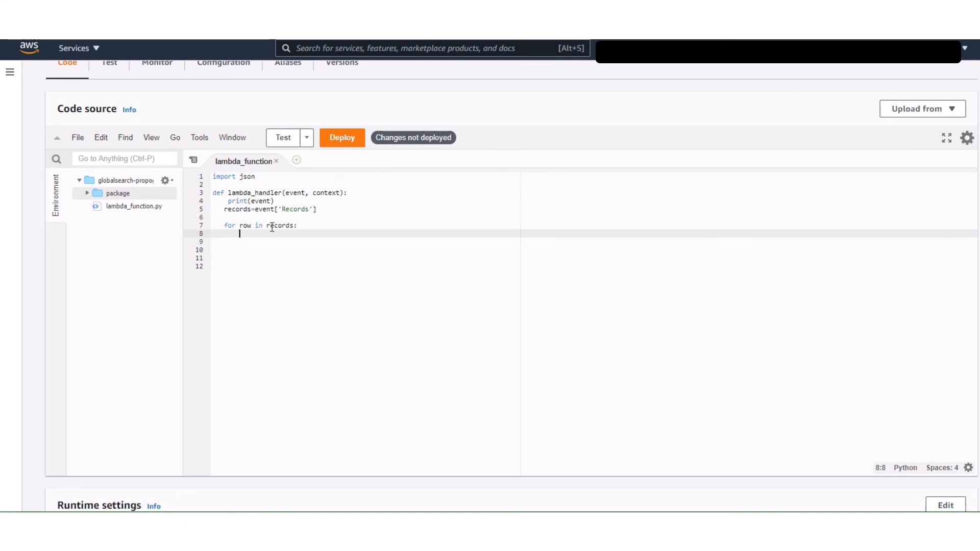
{"action": "key", "text": "ctrl+z"}
{"action": "key", "text": "ctrl+z"}
{"action": "key", "text": "ctrl+z"}
{"action": "key", "text": "ctrl+z"}
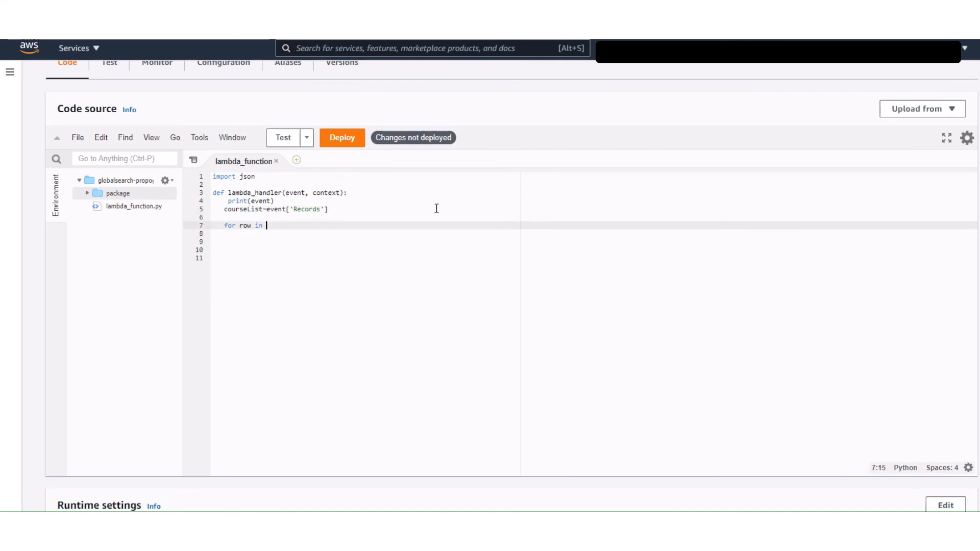
Rename the courseList variable to records and complete the loop header as 'for row in records:'.
{"action": "double_click", "coordinate": [255, 210]}
{"action": "type", "text": "records"}
{"action": "left_click", "coordinate": [273, 227]}
{"action": "type", "text": "records:"}
{"action": "key", "text": "Return"}
Inside the row loop, assign courseList from row['Sns'] followed by a second, empty quoted key.
{"action": "type", "text": "courseLis"}
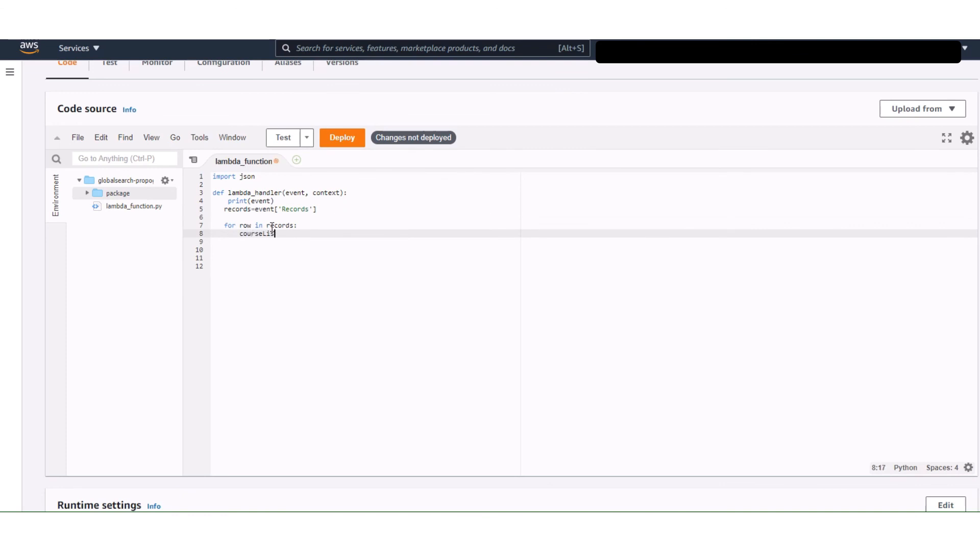
{"action": "type", "text": "t=row["}
{"action": "type", "text": "'"}
{"action": "type", "text": "Sns"}
{"action": "type", "text": "[]"}
{"action": "type", "text": "'"}
Copy the requestPayload key name from Json Parser Online and paste it into the empty second key of the courseList assignment.
{"action": "mouse_move", "coordinate": [2, 235]}
{"action": "scroll", "coordinate": [31, 430], "scroll_direction": "down", "scroll_amount": 3}
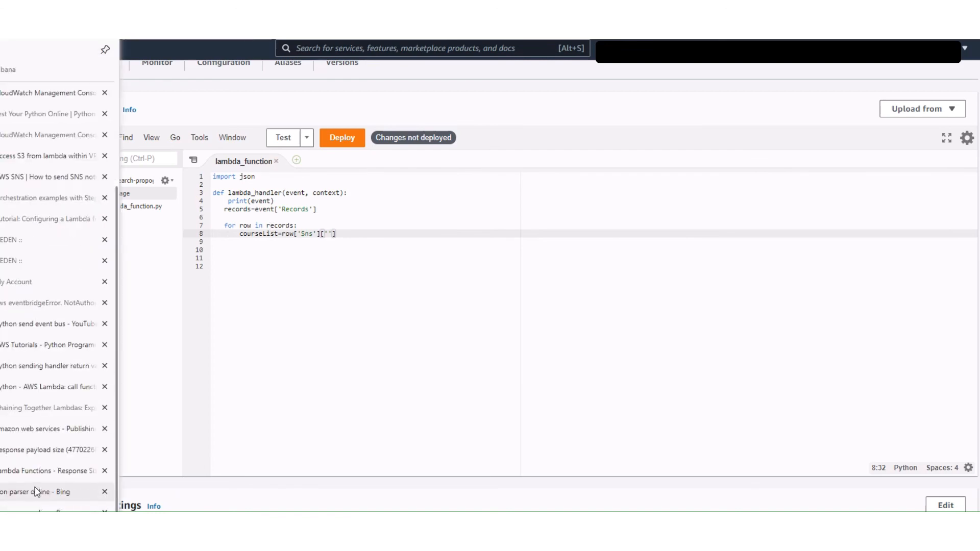
{"action": "left_click", "coordinate": [36, 491]}
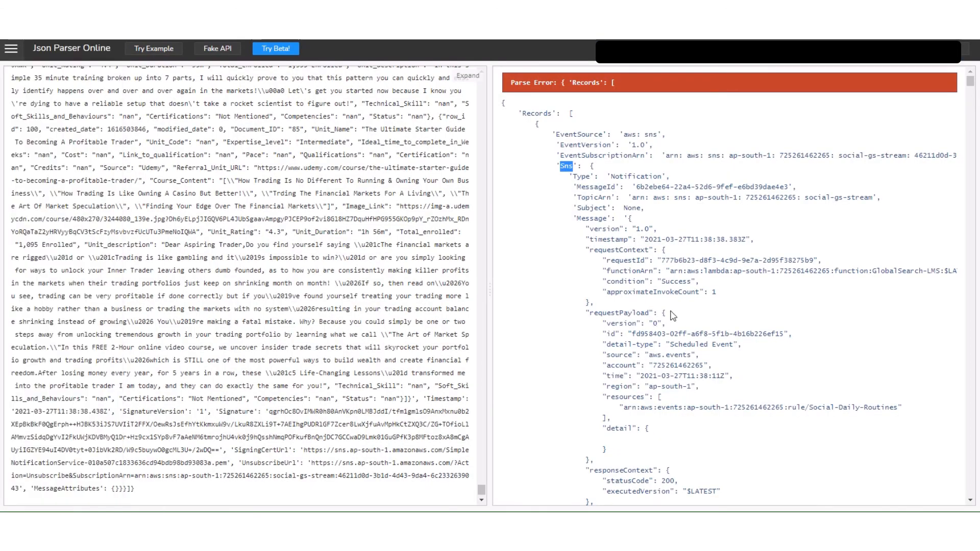
{"action": "double_click", "coordinate": [618, 314]}
{"action": "key", "text": "ctrl+c"}
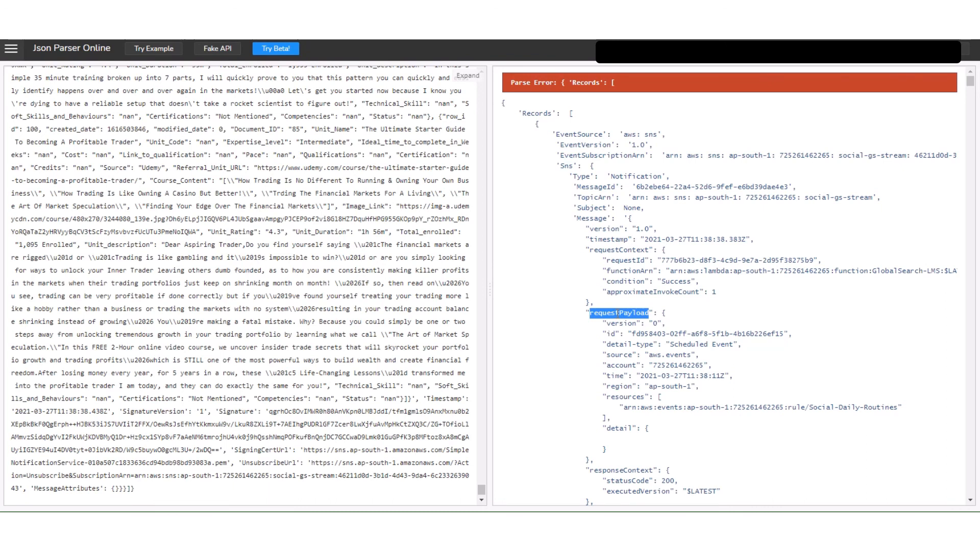
{"action": "mouse_move", "coordinate": [2, 51]}
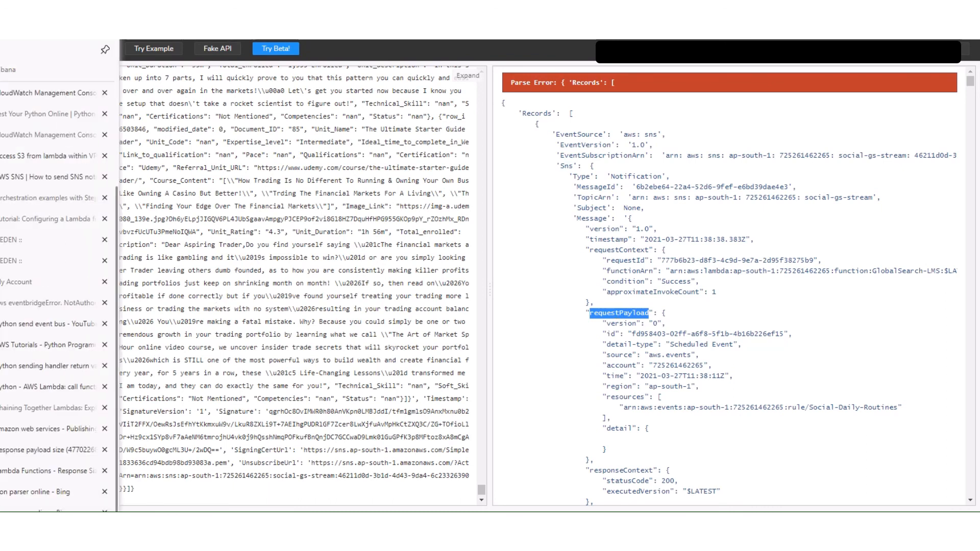
{"action": "scroll", "coordinate": [30, 241], "scroll_direction": "up", "scroll_amount": 2}
{"action": "left_click", "coordinate": [30, 139]}
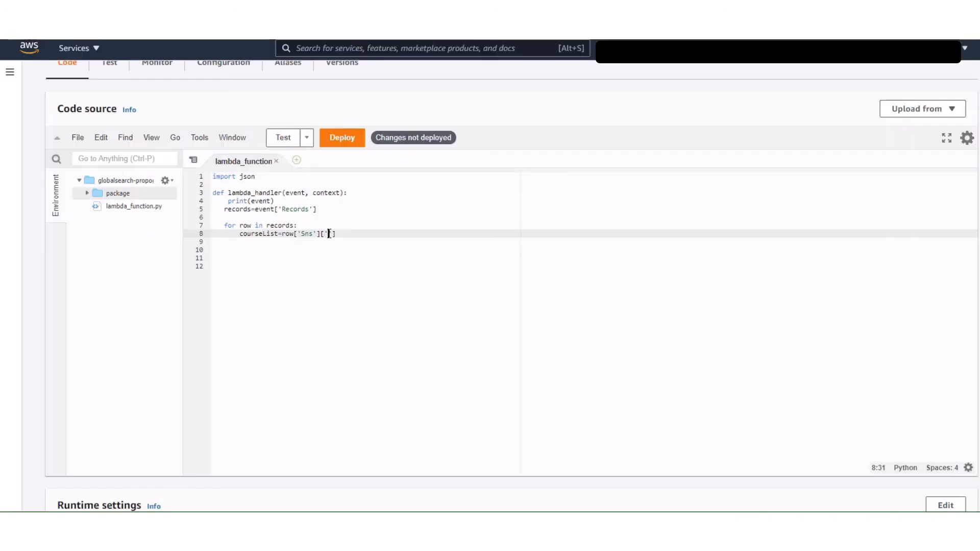
{"action": "key", "text": "ctrl+v"}
Add print(courseList) below the courseList assignment inside the loop and save lambda_function.
{"action": "left_click", "coordinate": [392, 233]}
{"action": "key", "text": "Return"}
{"action": "type", "text": "rint()"}
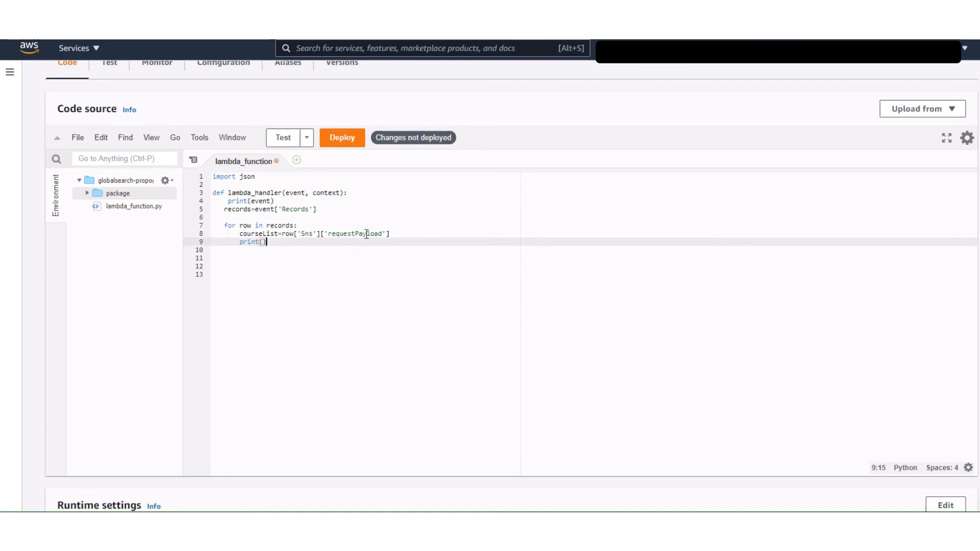
{"action": "key", "text": "Left"}
{"action": "type", "text": "course"}
{"action": "type", "text": "List"}
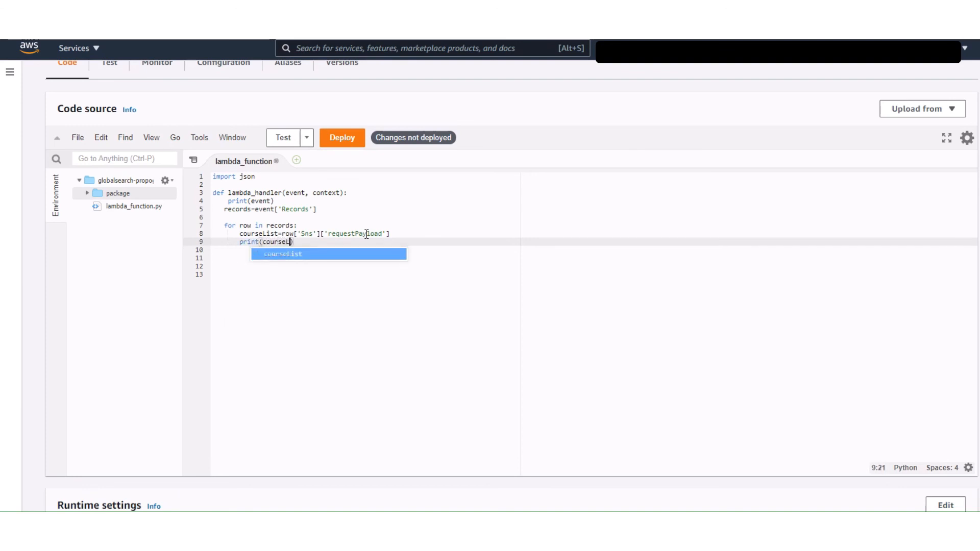
{"action": "key", "text": "ctrl+s"}
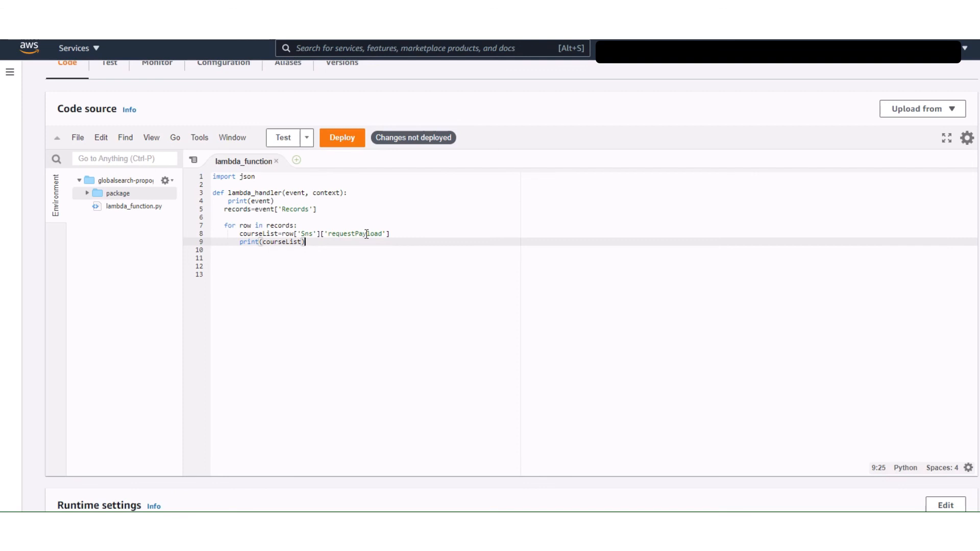
Add a nested 'for course in courseList:' loop containing print(course), and deploy the function's changes.
{"action": "key", "text": "Return"}
{"action": "type", "text": "for course in"}
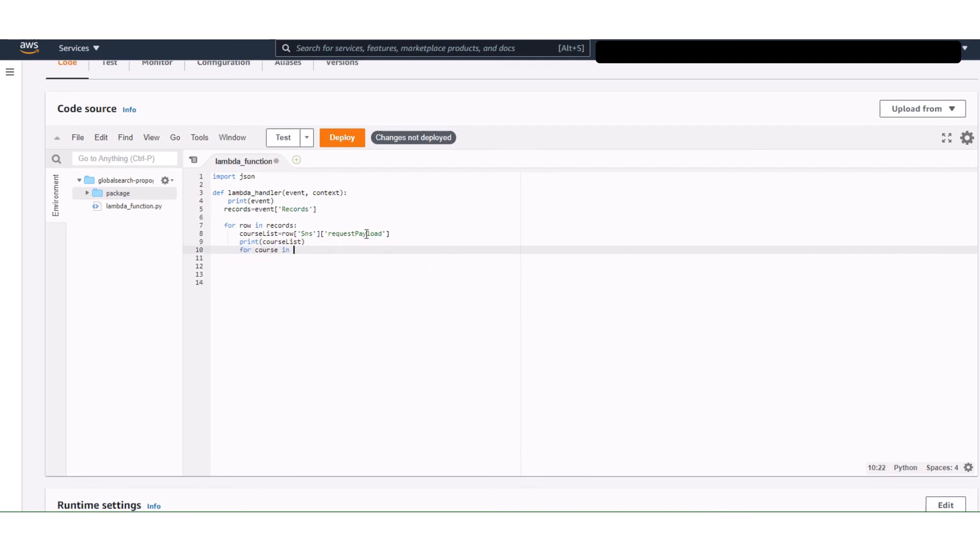
{"action": "key", "text": "ctrl+s"}
{"action": "type", "text": "courseList:"}
{"action": "key", "text": "Return"}
{"action": "type", "text": "print(course)"}
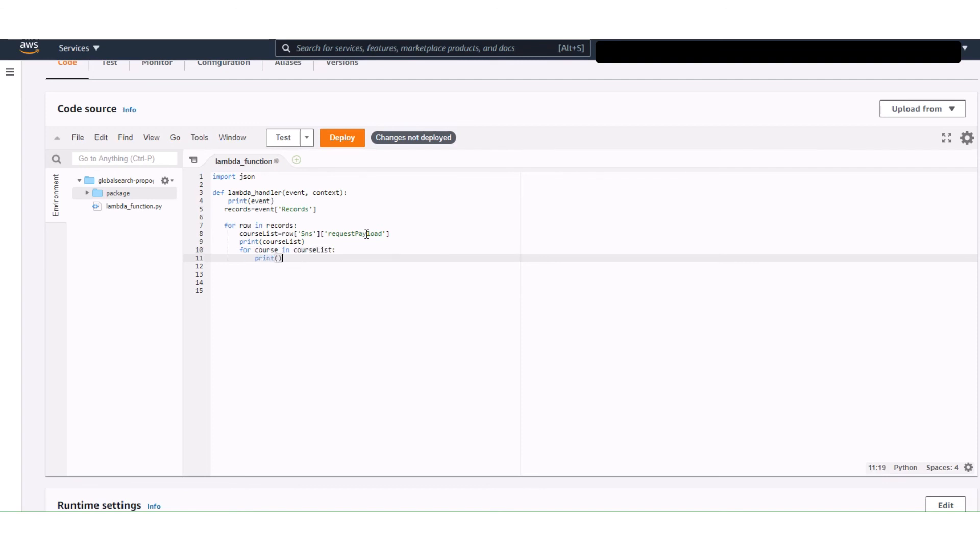
{"action": "left_click", "coordinate": [398, 252]}
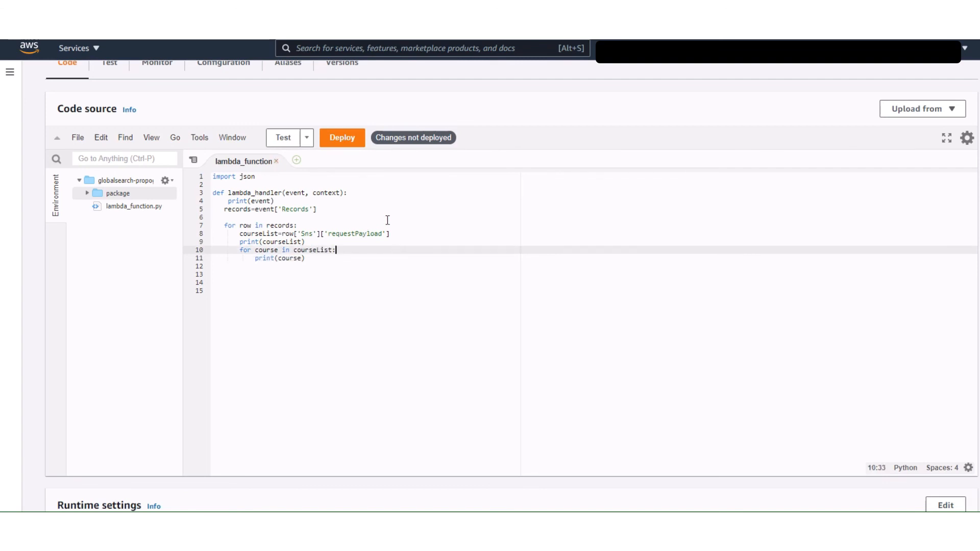
{"action": "left_click", "coordinate": [337, 141]}
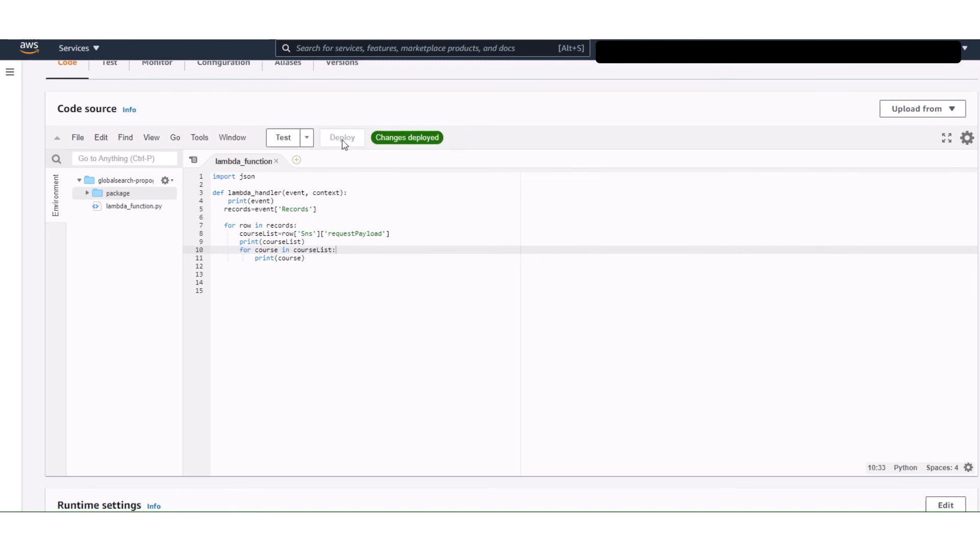